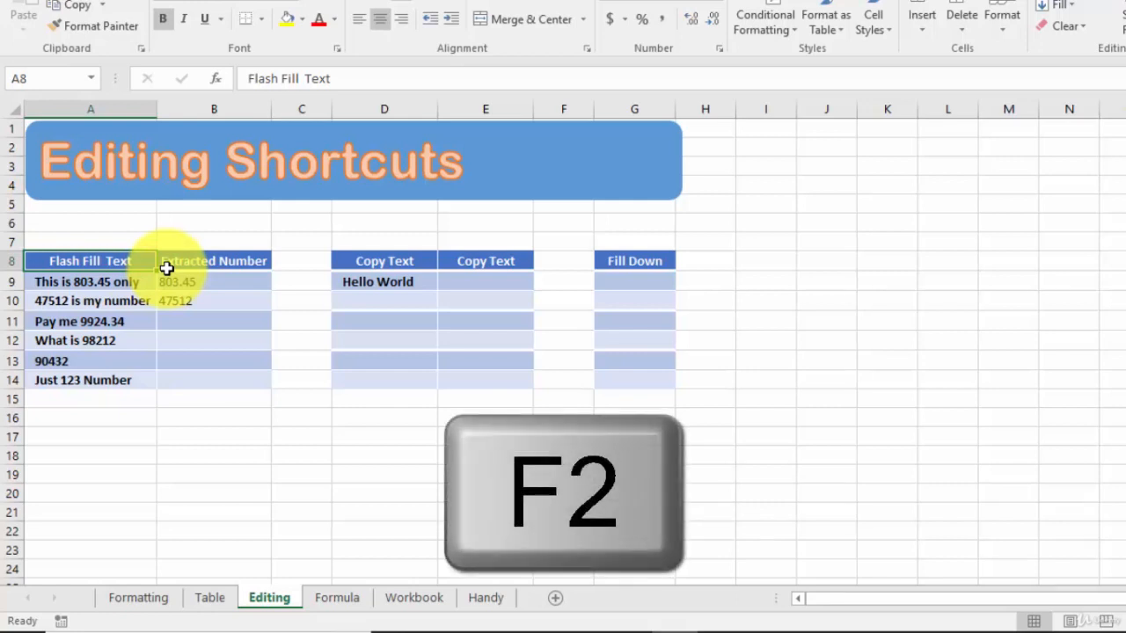
Append '!' to the A8 header so it reads 'Flash Fill Text!'
key("F2")
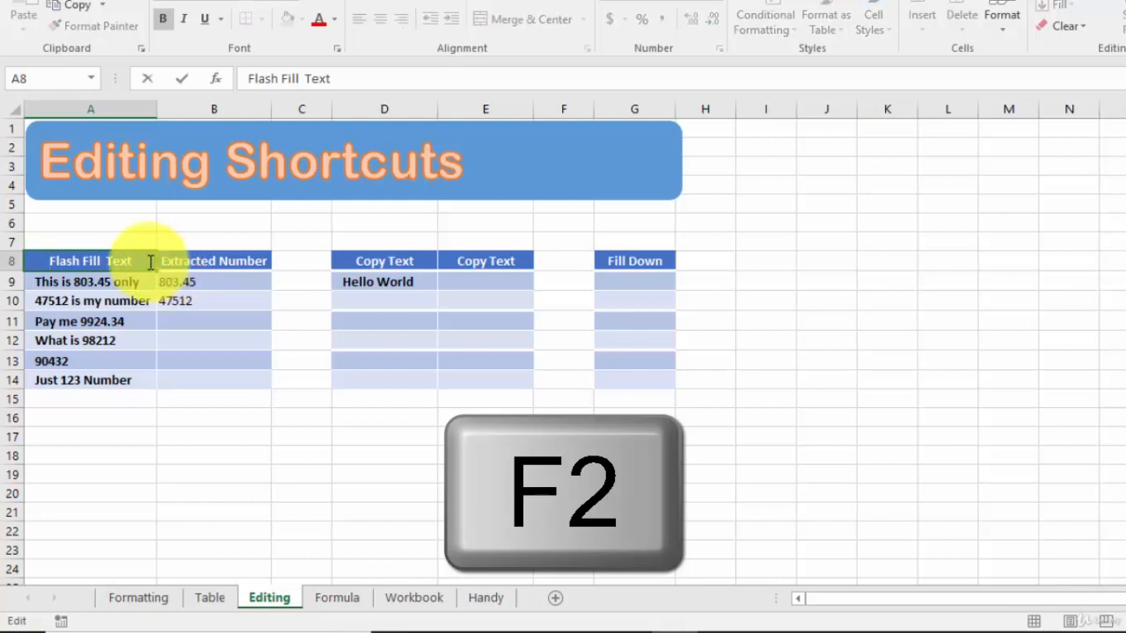
type("!")
left_click(206, 282)
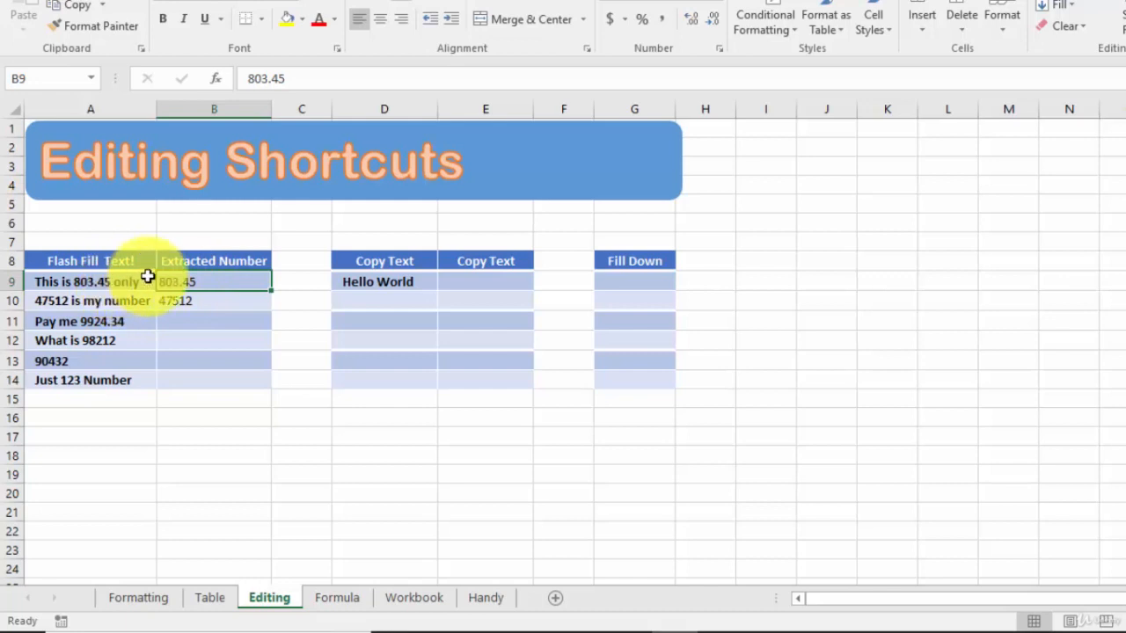
Review the Flash Fill table's source texts and example numbers, ending on empty cell B11
left_click_drag(118, 261, 203, 379)
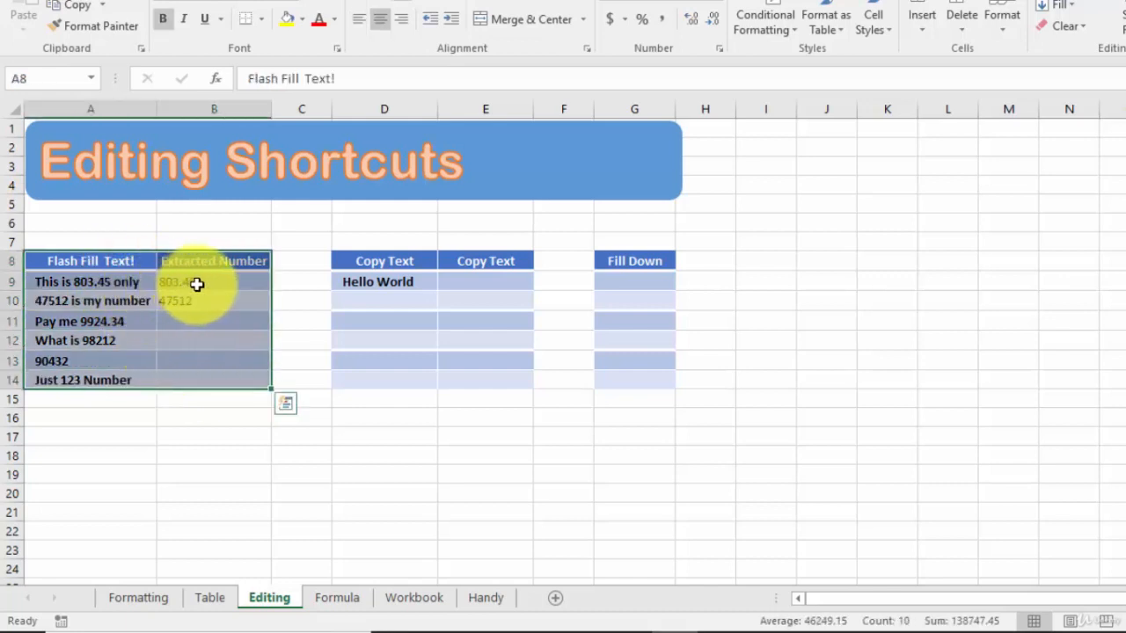
left_click_drag(196, 284, 189, 300)
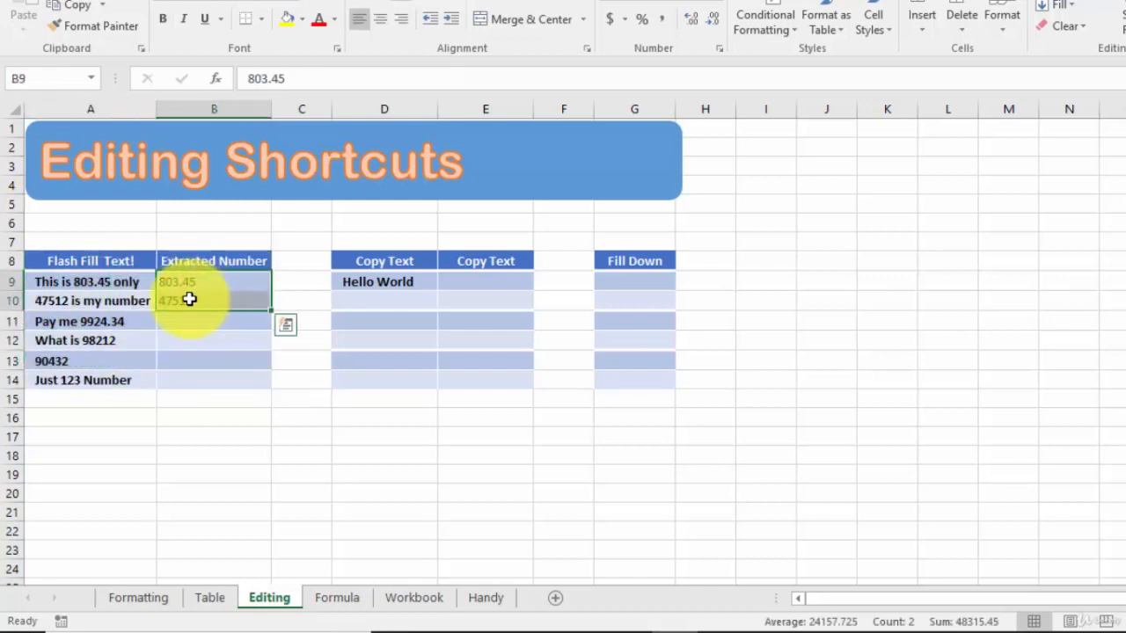
left_click(110, 279)
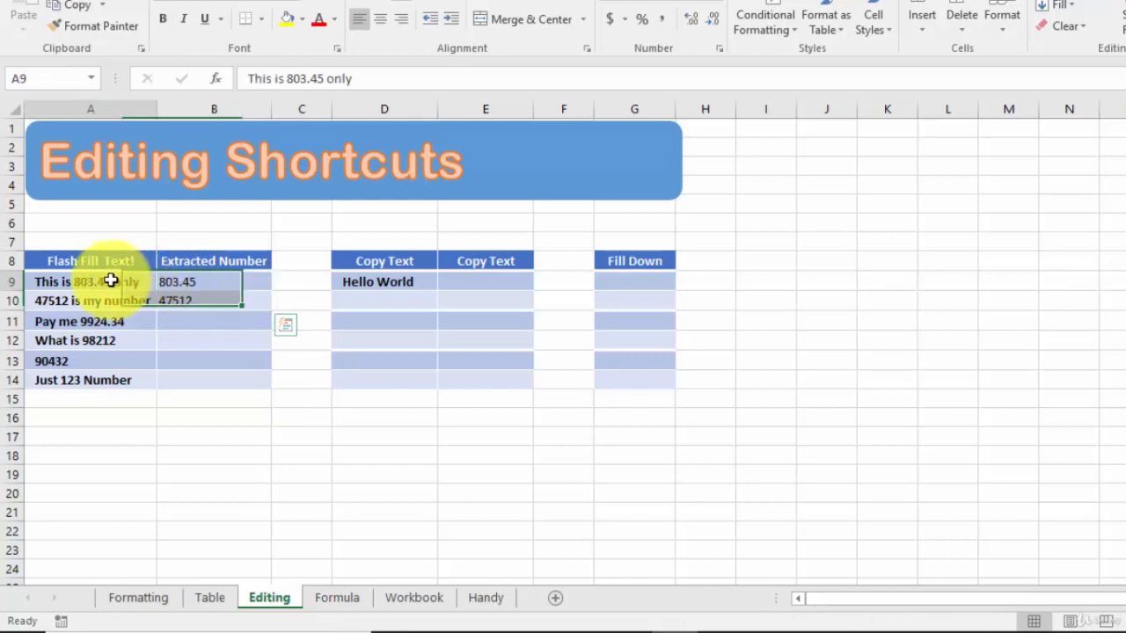
left_click_drag(111, 280, 114, 382)
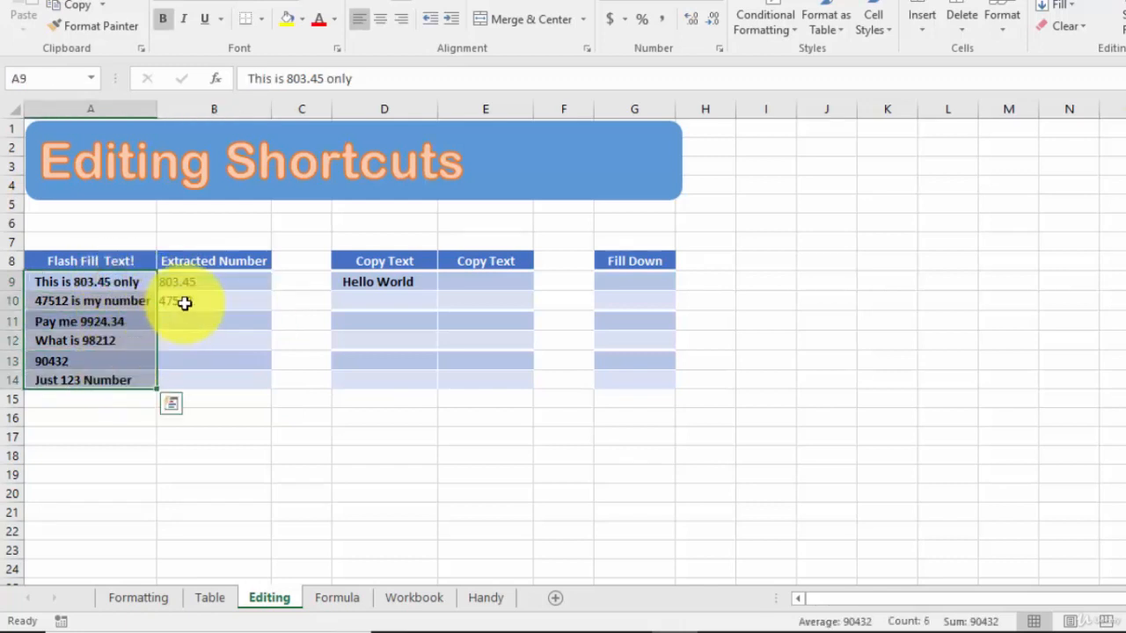
left_click(229, 299)
left_click(221, 314)
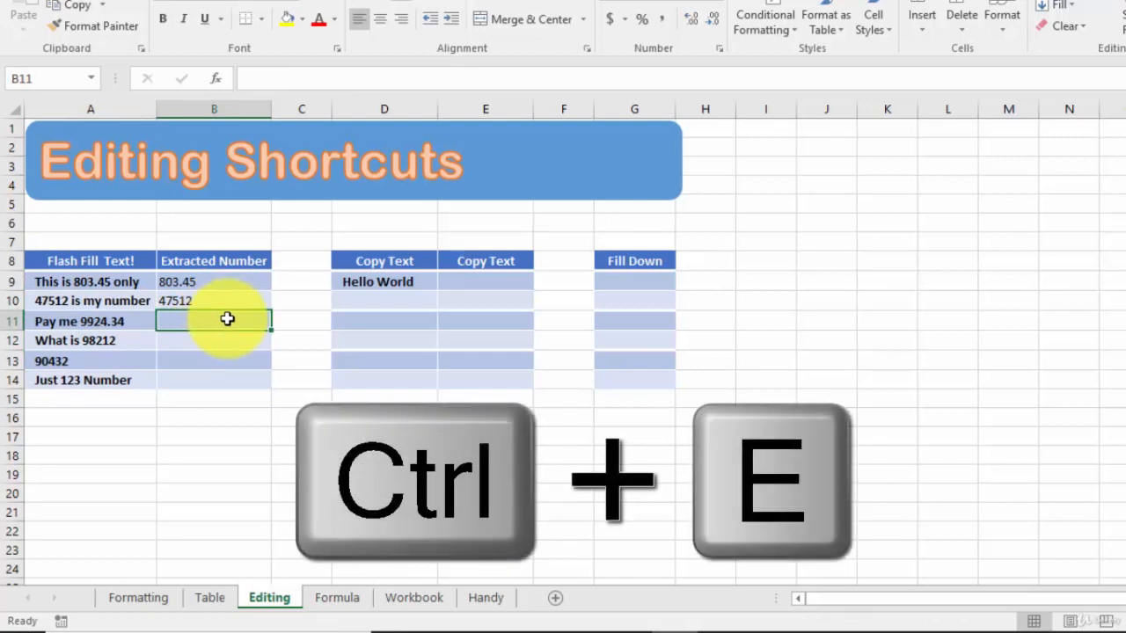
Flash Fill B11:B14 with 9924.34, 98212, 90432 and 123, then check the filled values
key("ctrl+e")
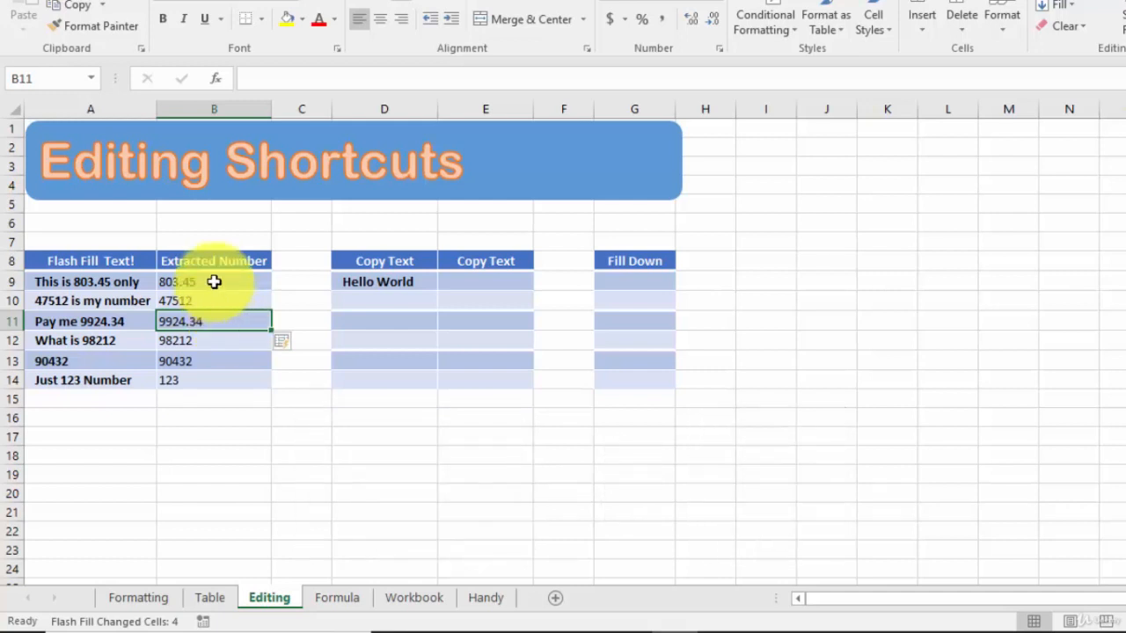
left_click_drag(214, 281, 213, 300)
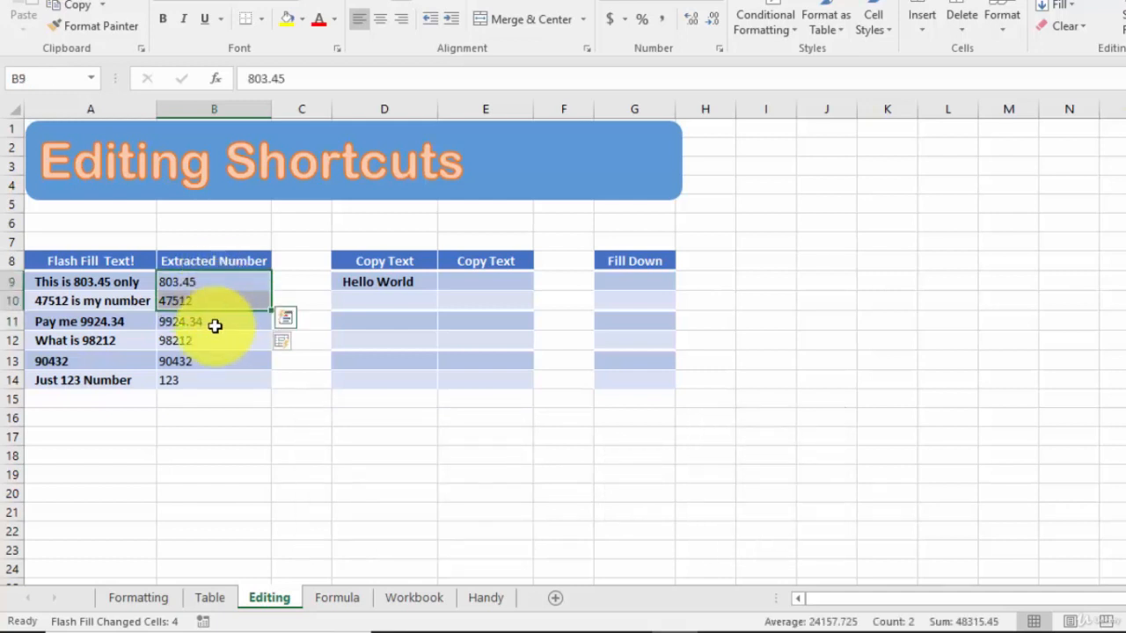
left_click(215, 322)
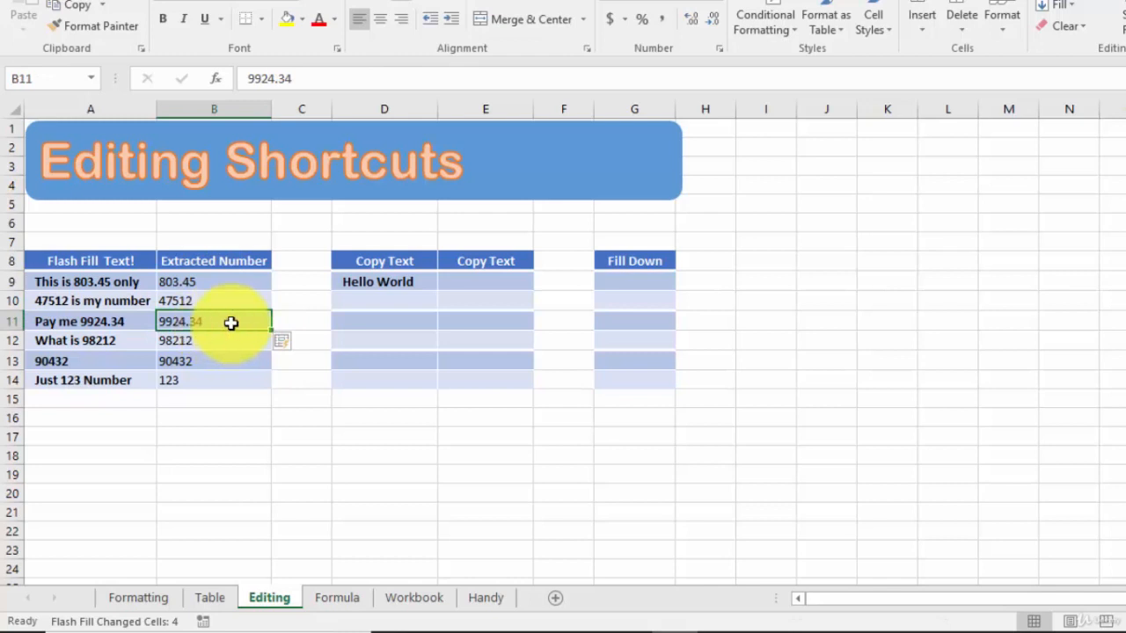
left_click_drag(229, 322, 225, 379)
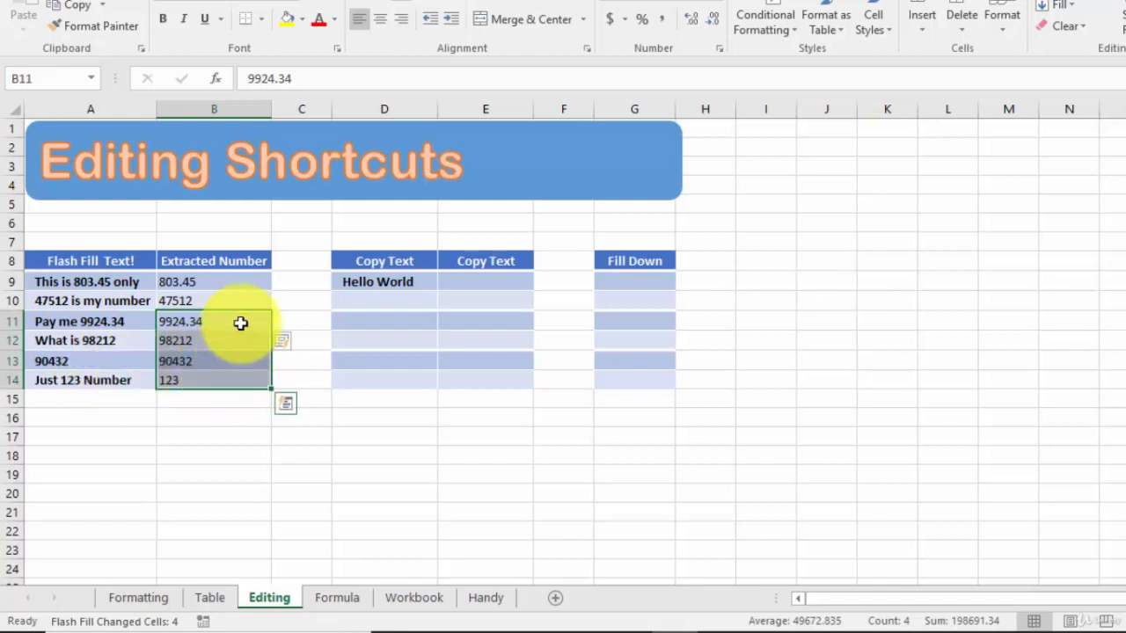
left_click(217, 303)
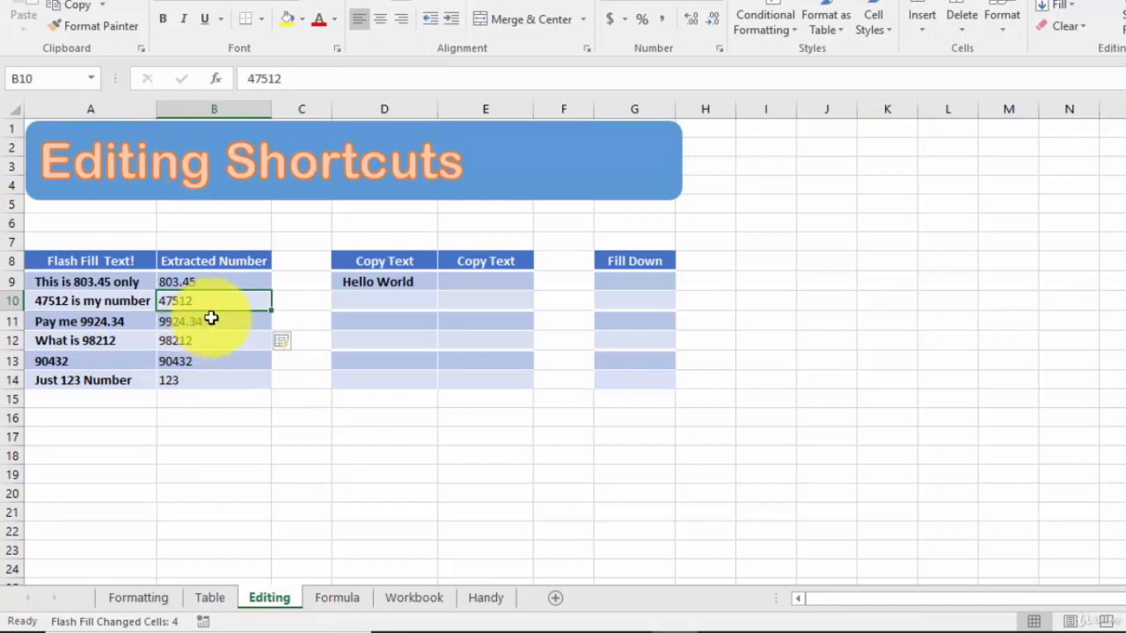
left_click(396, 284)
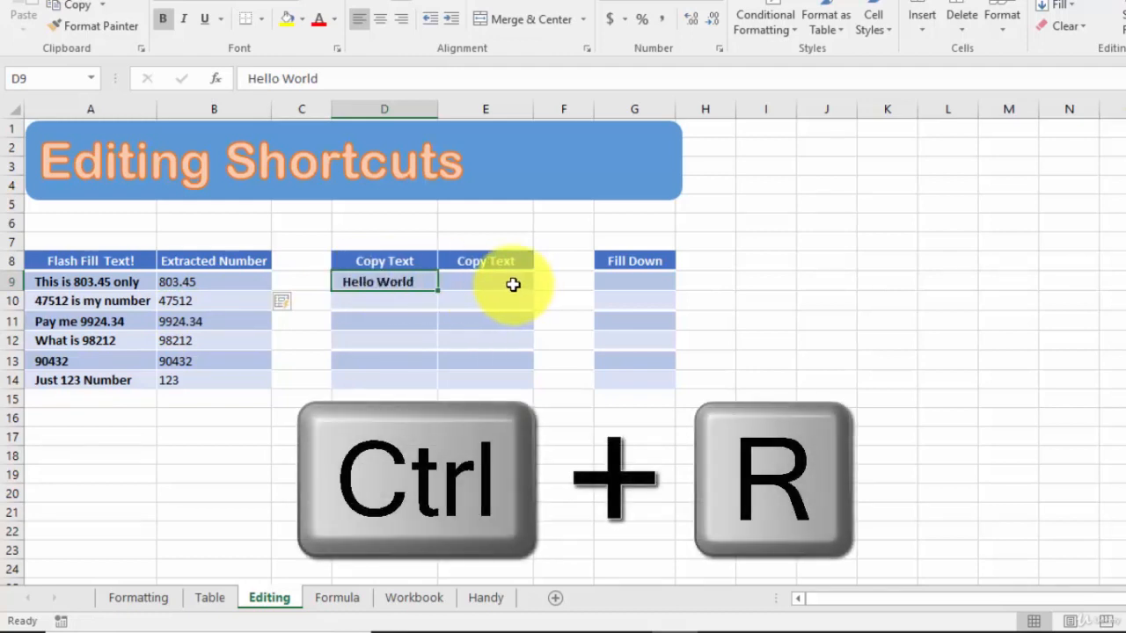
Fill Hello World right into E9 with Ctrl+R and down into D10 with Ctrl+D
left_click(512, 285)
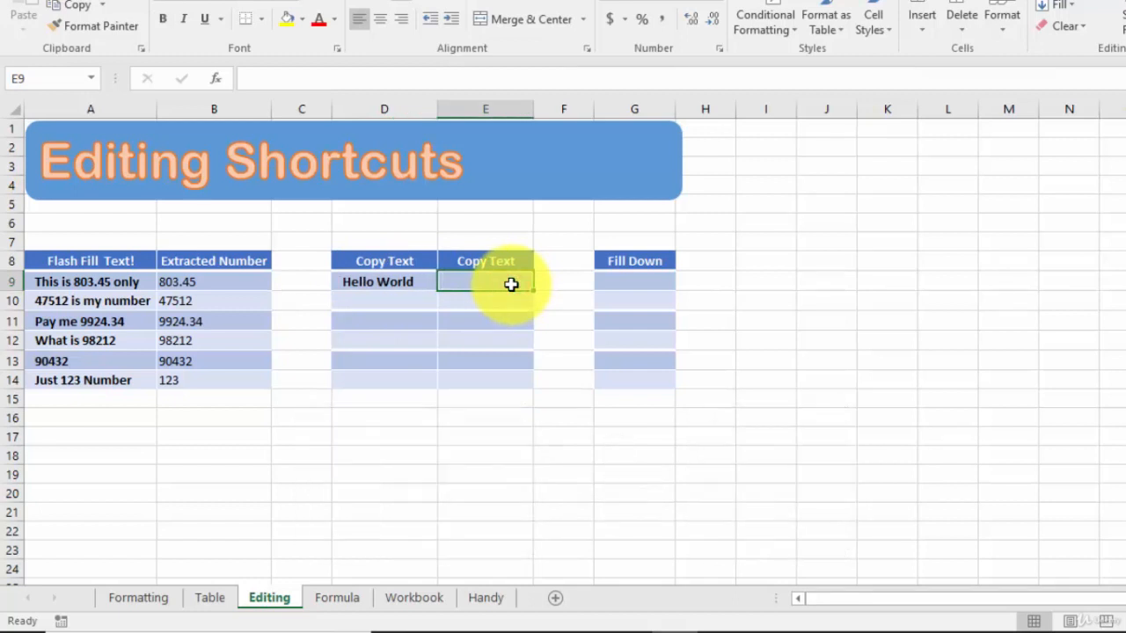
key("ctrl+r")
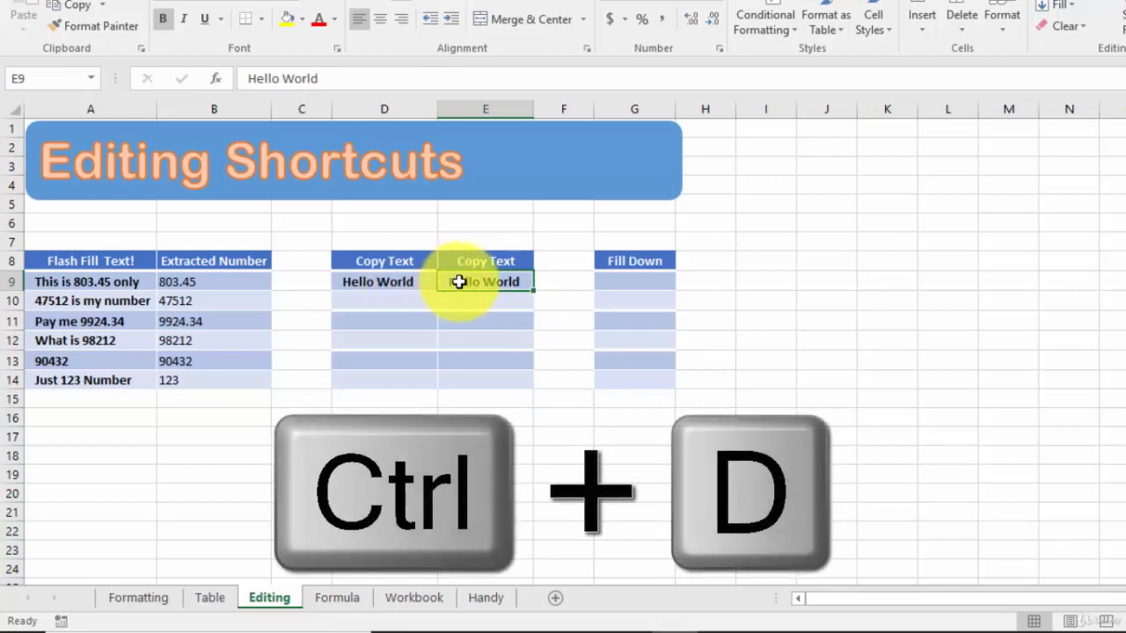
left_click(409, 301)
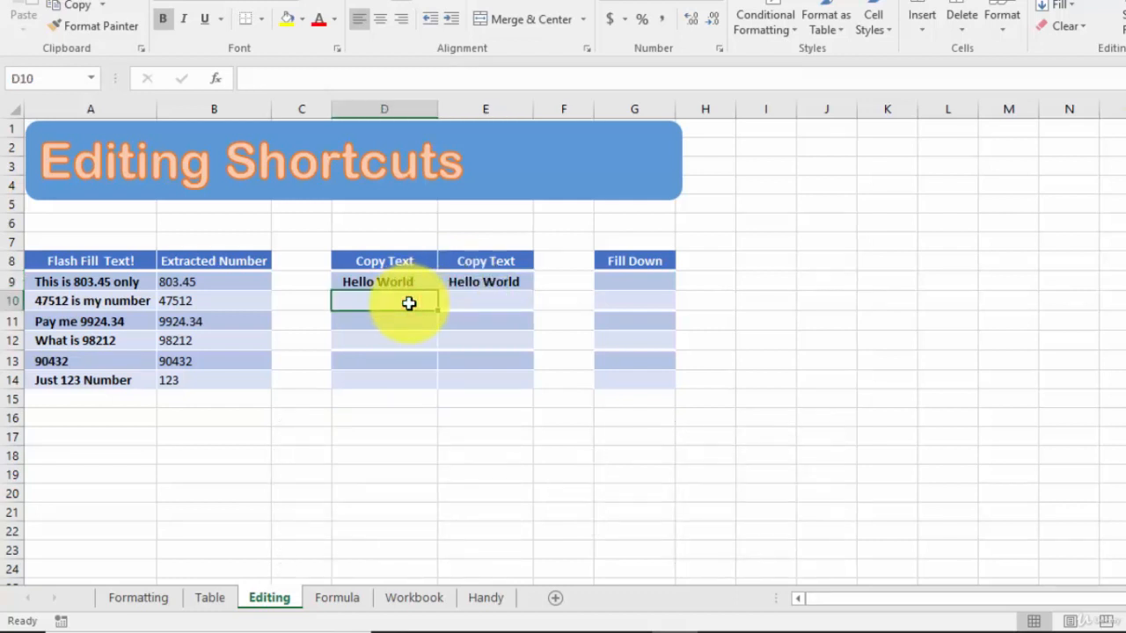
key("ctrl+d")
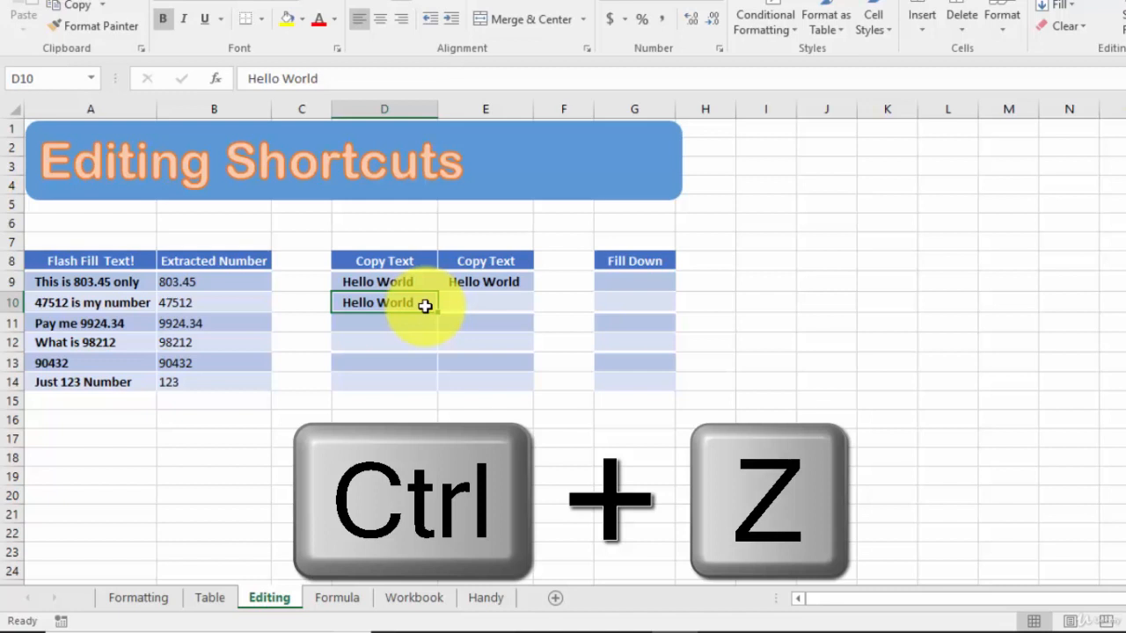
key("ctrl+z")
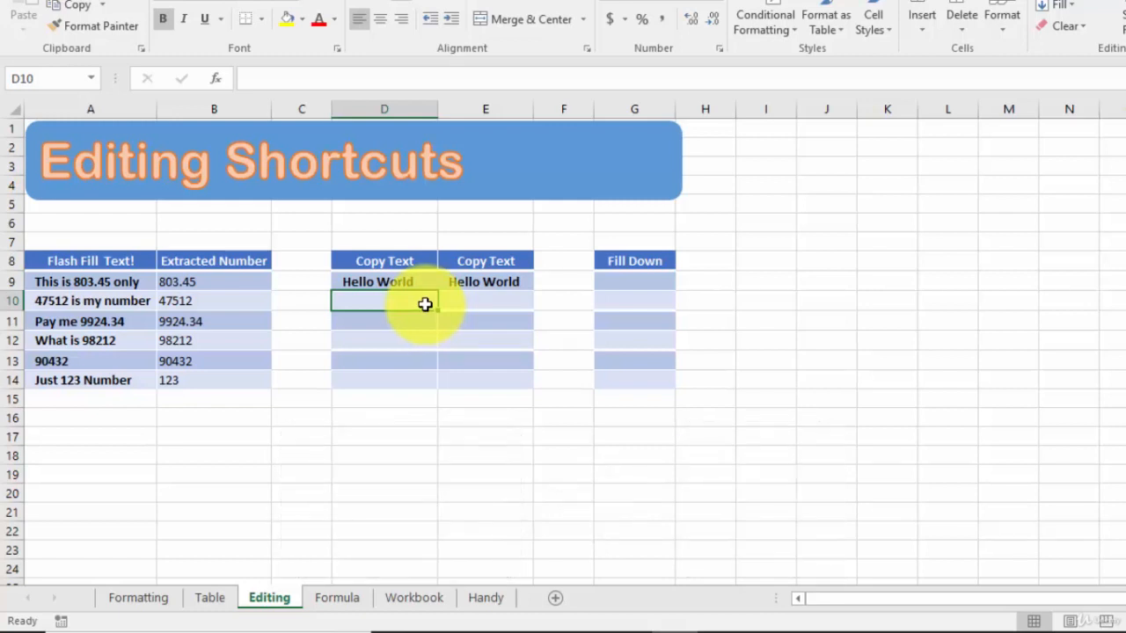
key("ctrl+d")
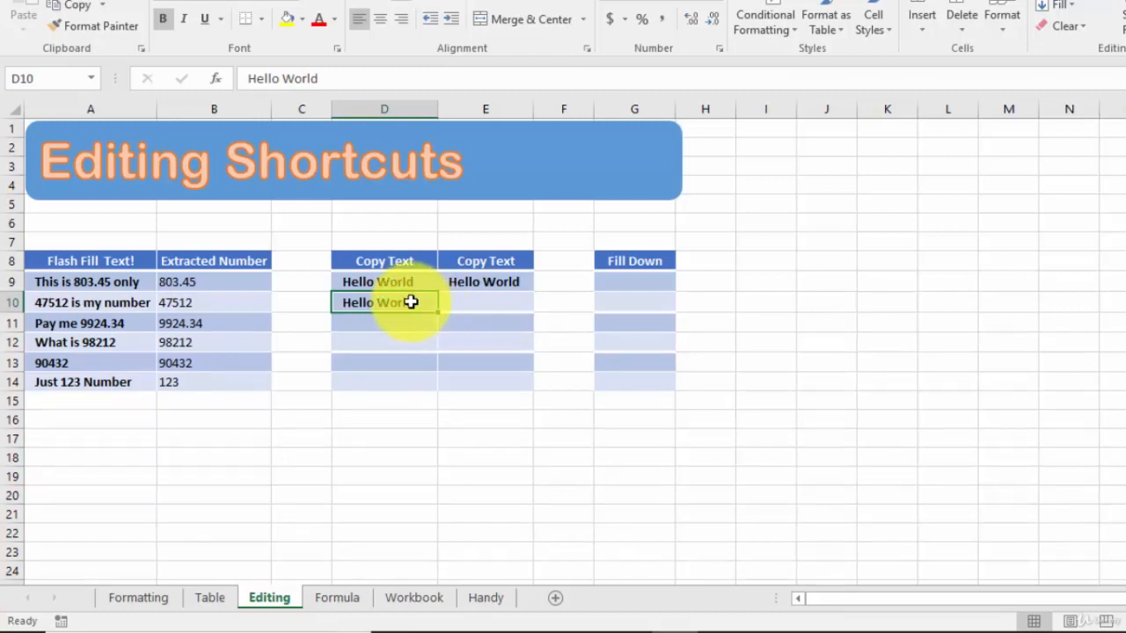
left_click(308, 237)
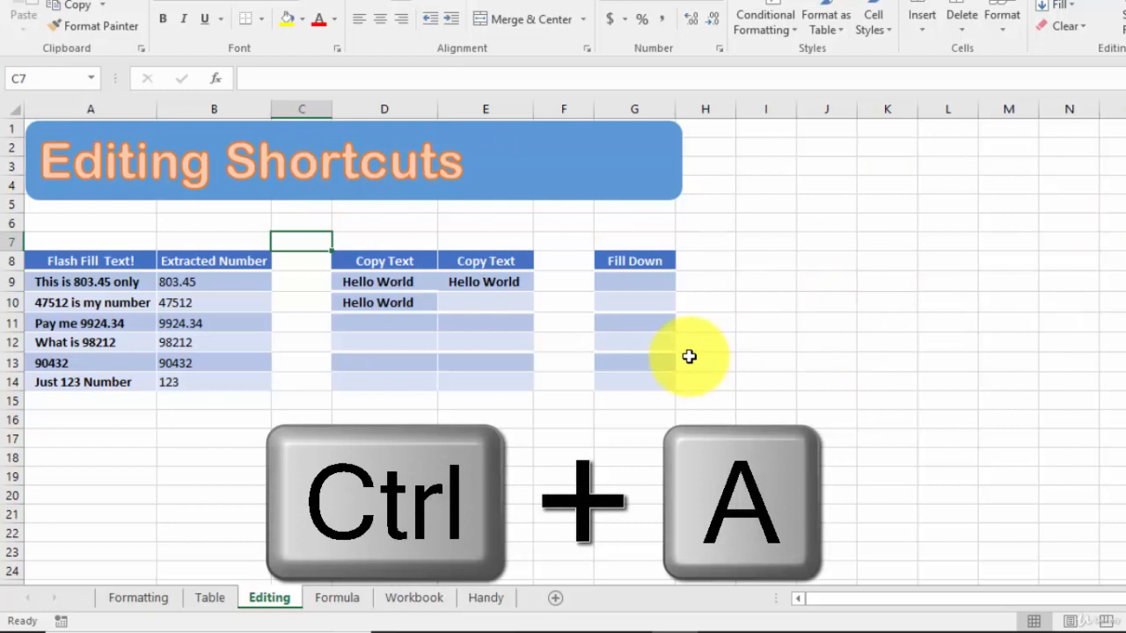
Select the current data region, then the entire worksheet, using Ctrl+A
key("ctrl+a")
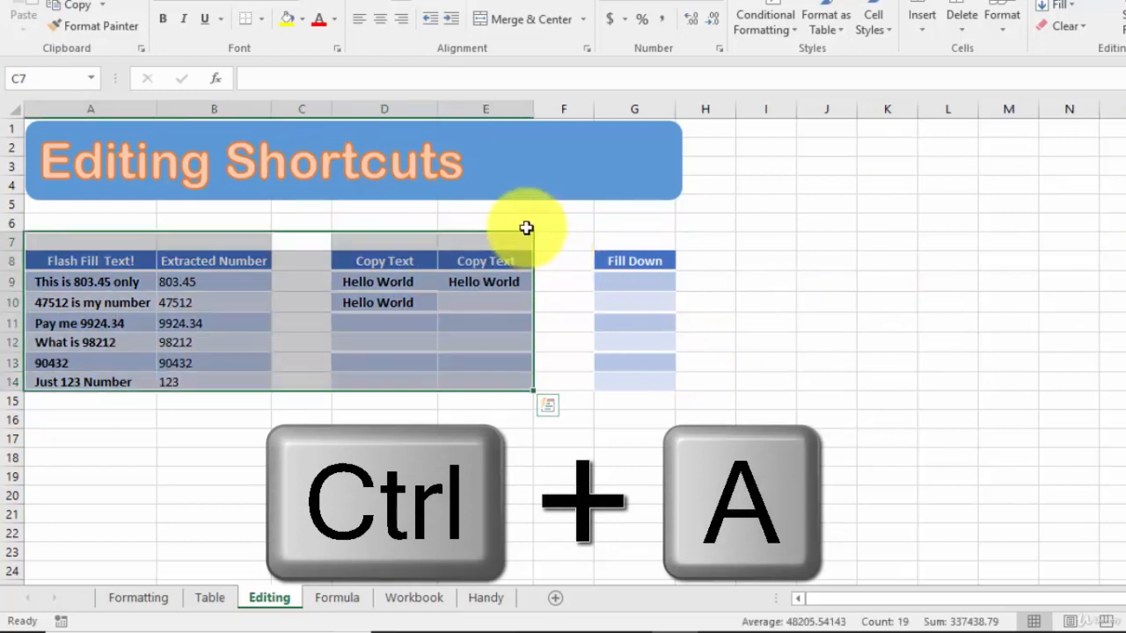
left_click(584, 229)
left_click(773, 236)
key("ctrl+a")
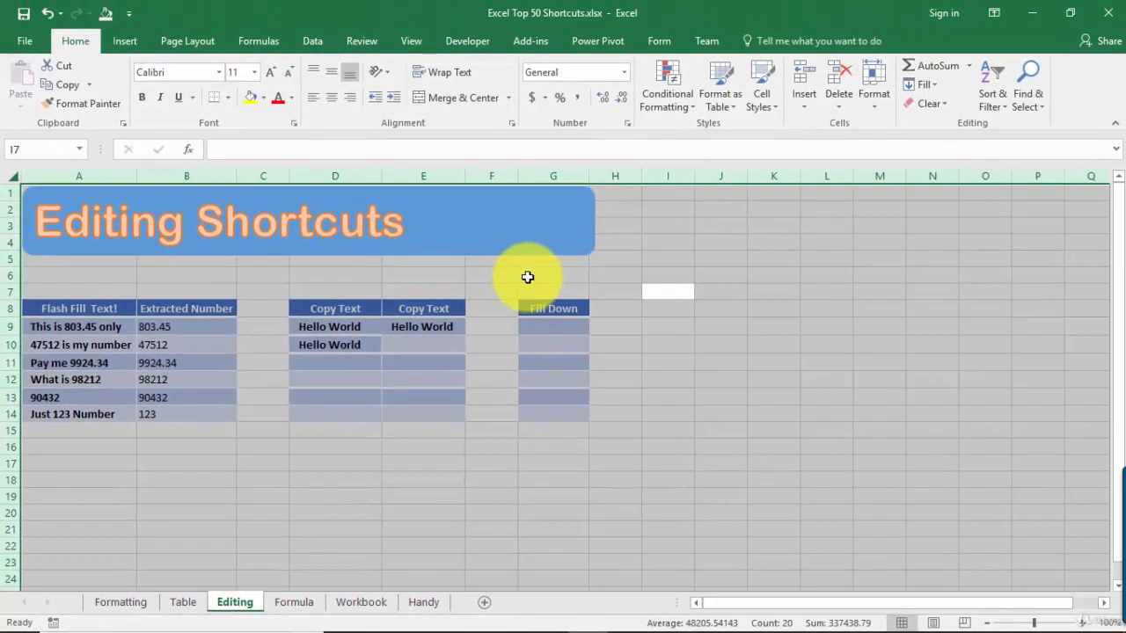
left_click(599, 224)
Save the Excel Top 50 Shortcuts.xlsx workbook
key("ctrl+s")
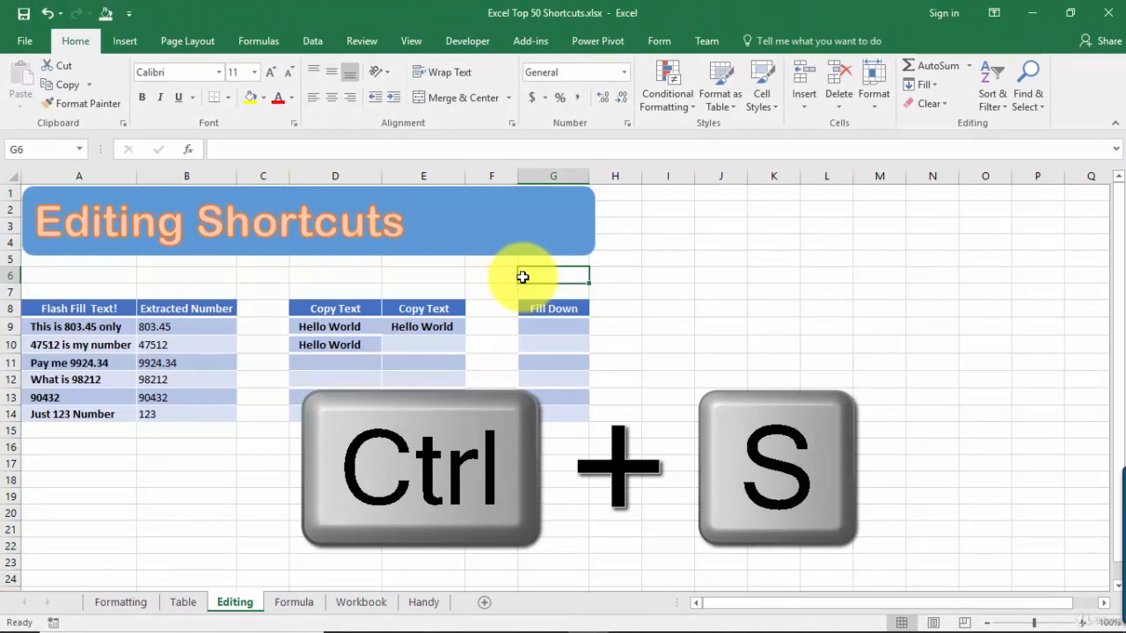
left_click(23, 16)
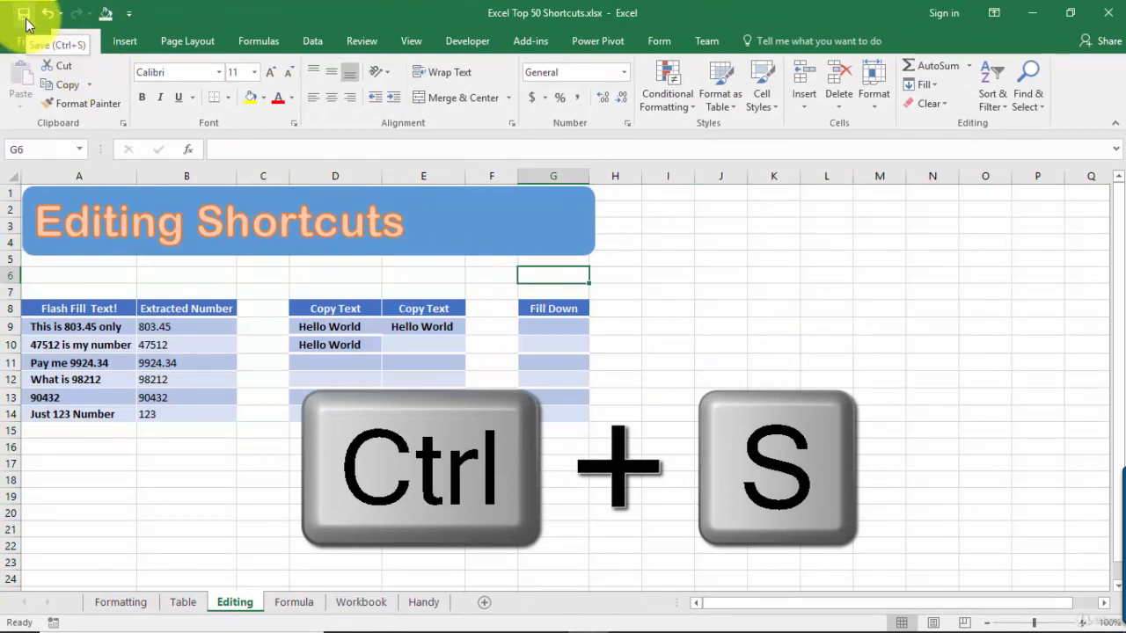
left_click(299, 274)
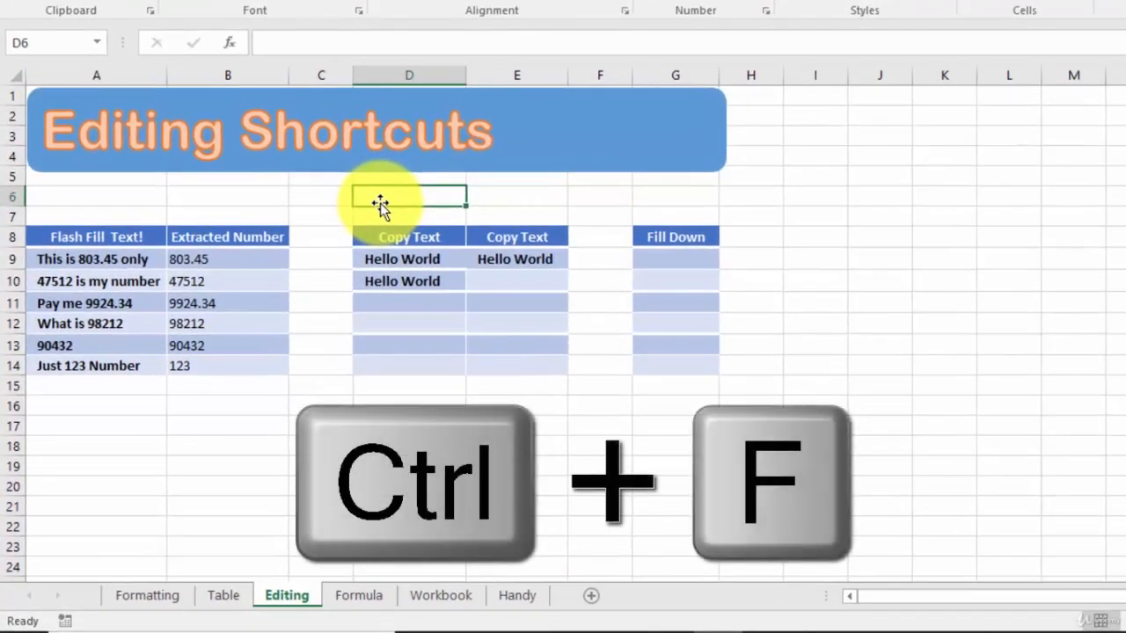
Search the sheet for 47512, locating it in B10, then close the Find dialog
key("ctrl+f")
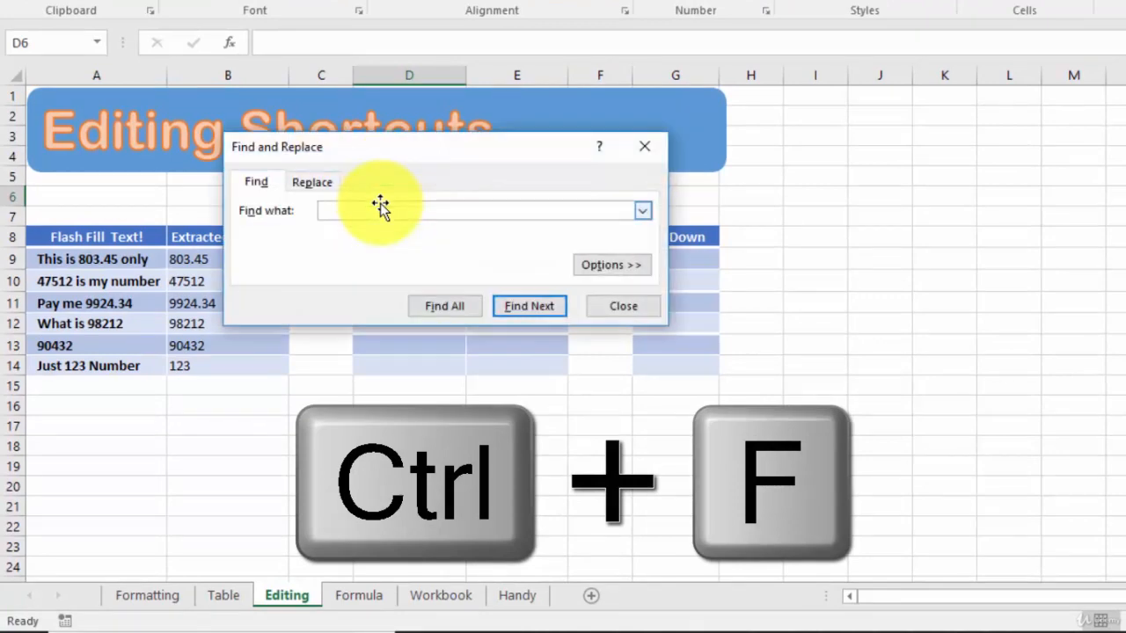
left_click_drag(452, 162, 572, 171)
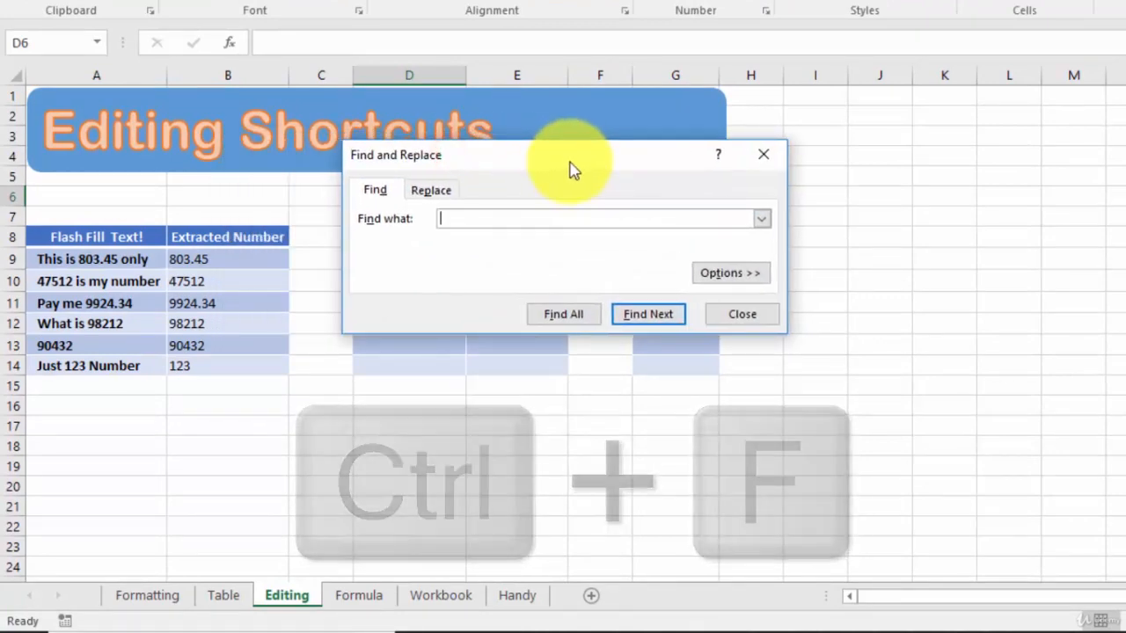
type("47512")
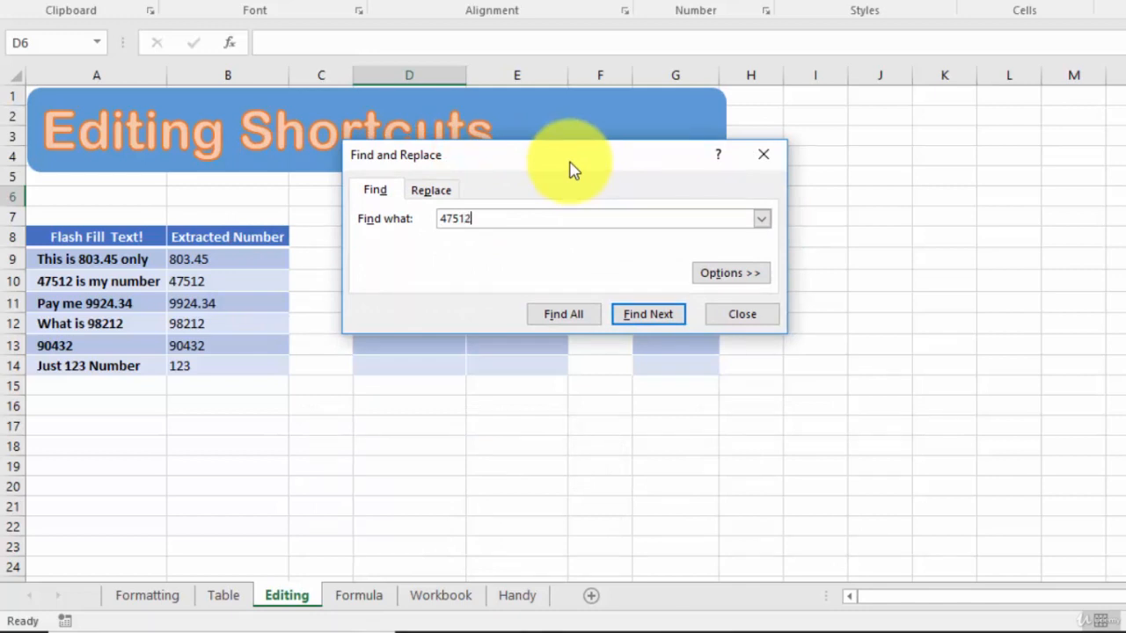
left_click(652, 318)
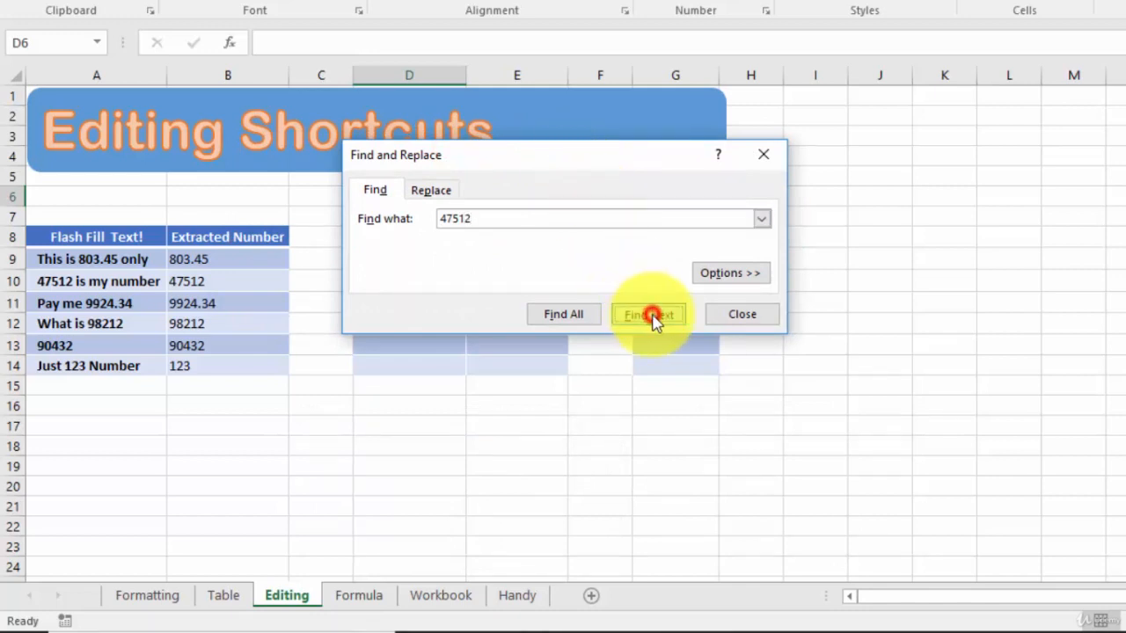
left_click(653, 318)
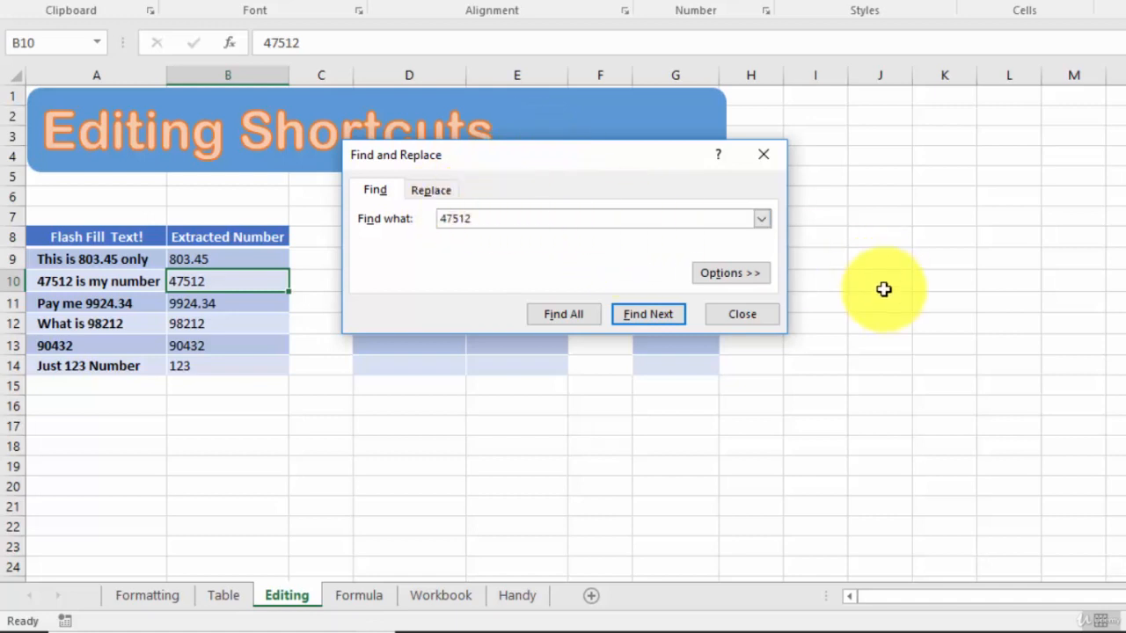
left_click(729, 317)
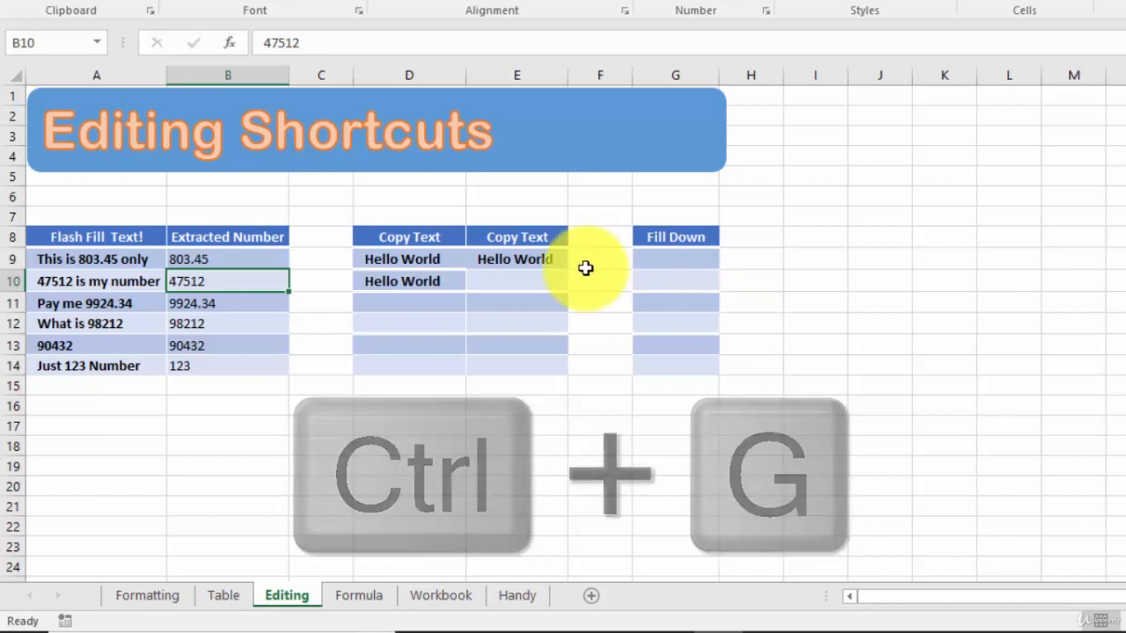
Use Go To with reference A14 to jump to the 'Just 123 Number' cell
key("ctrl+g")
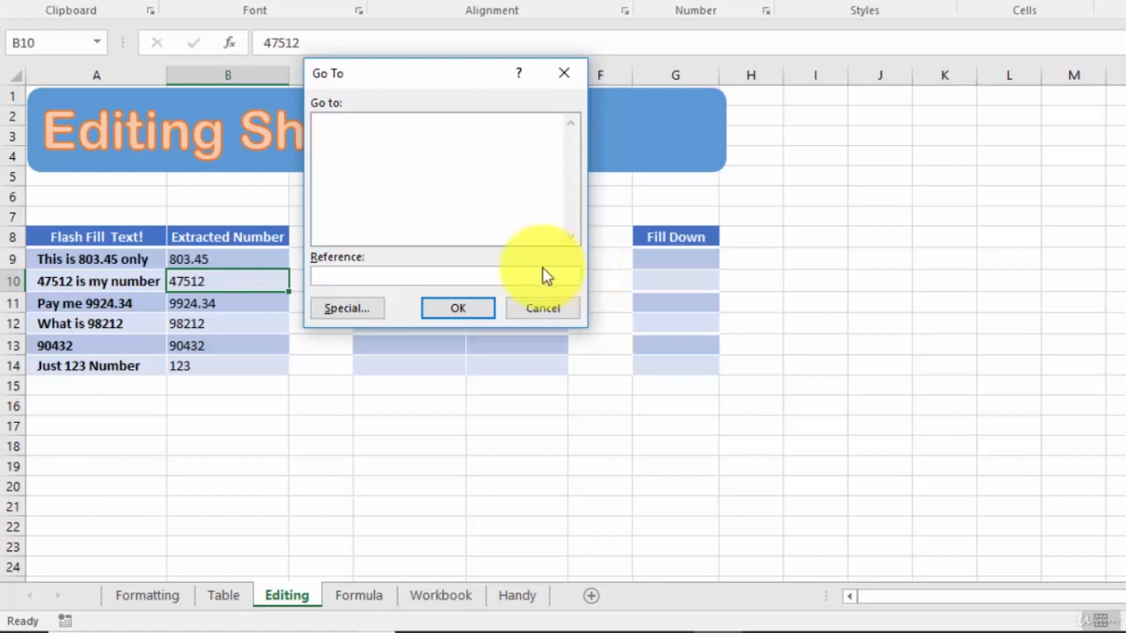
left_click(428, 271)
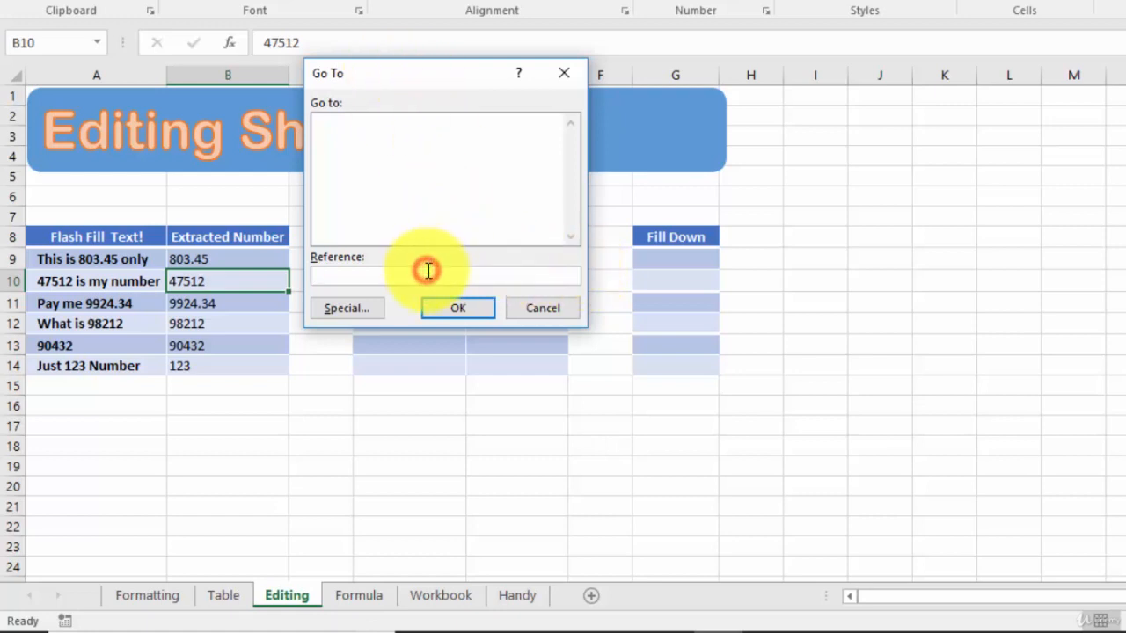
type("A")
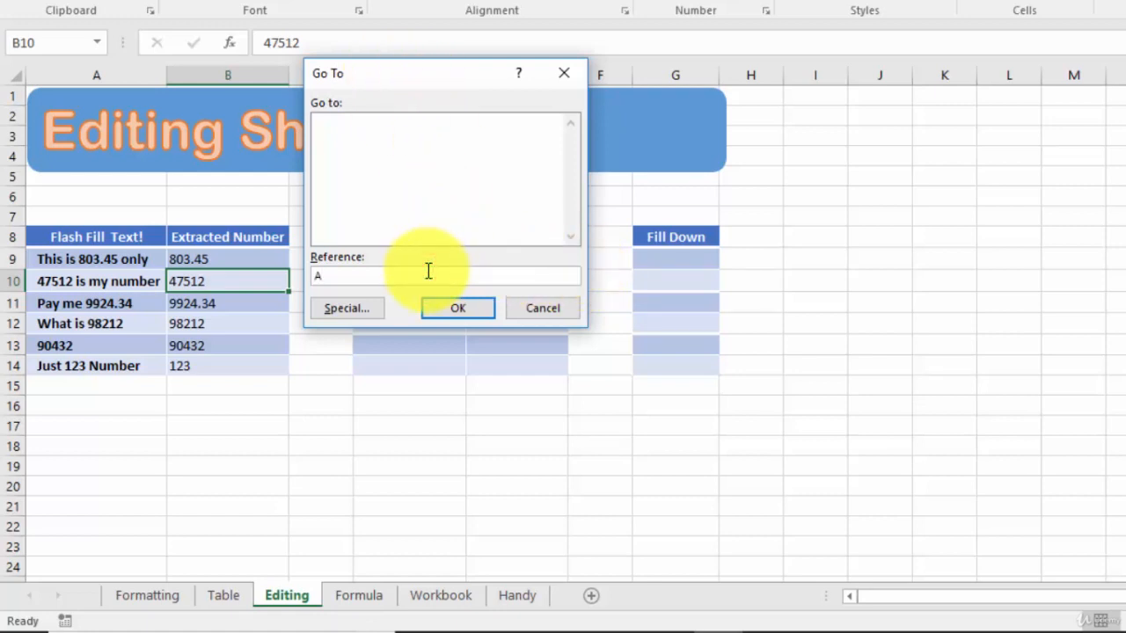
type("14")
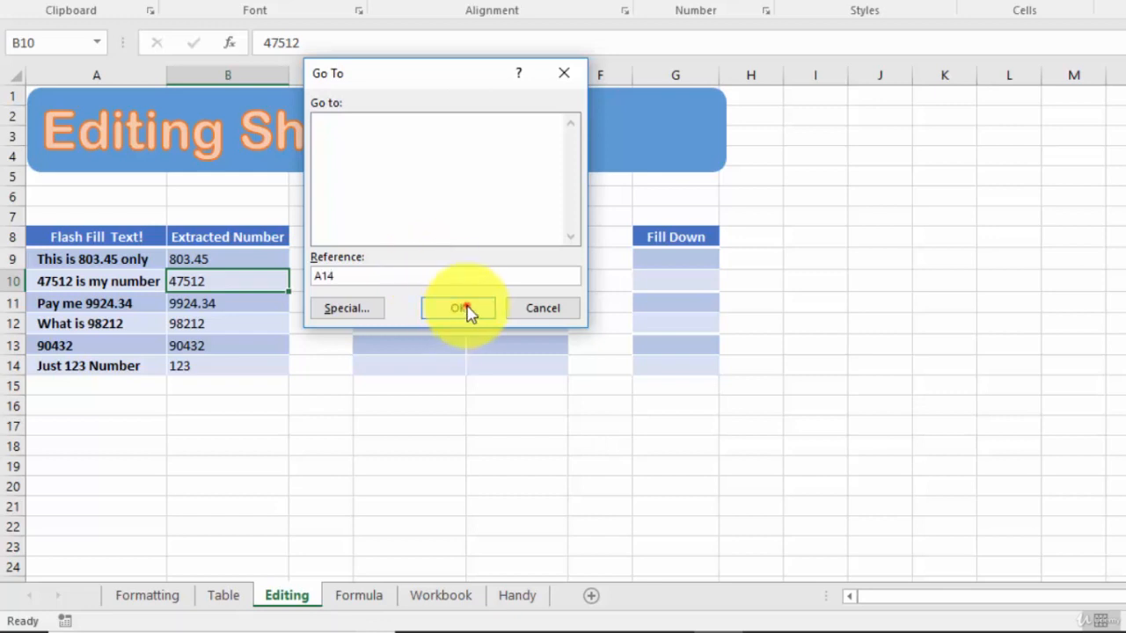
left_click(462, 310)
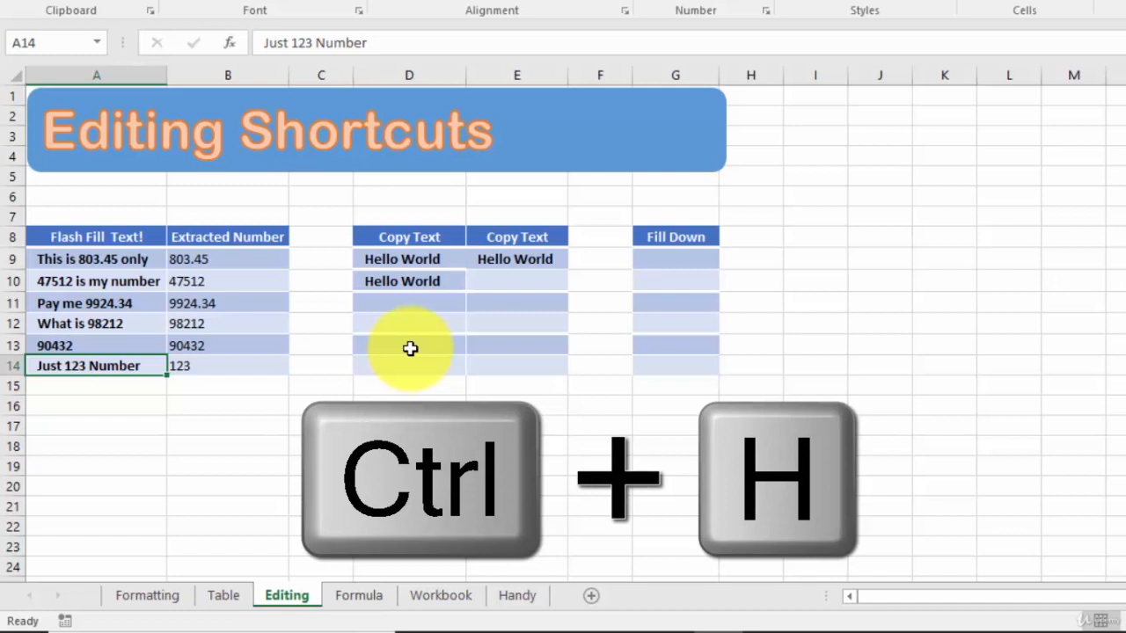
Replace All 47512 with 12345, so A10 and B10 now show 12345
key("ctrl+h")
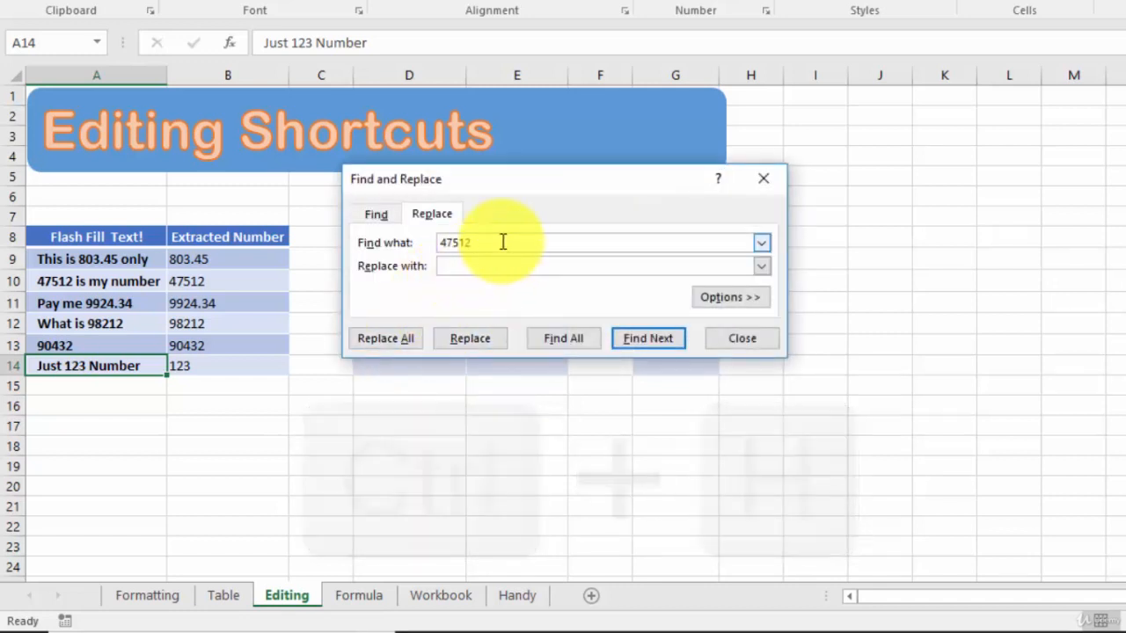
left_click(502, 241)
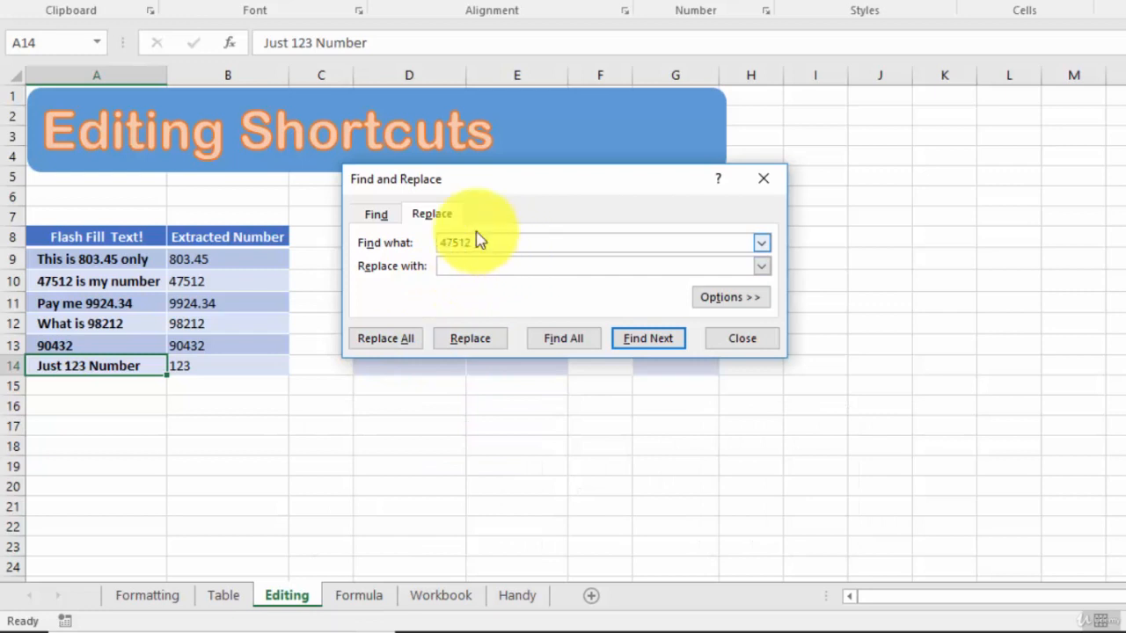
left_click(491, 264)
type("12345")
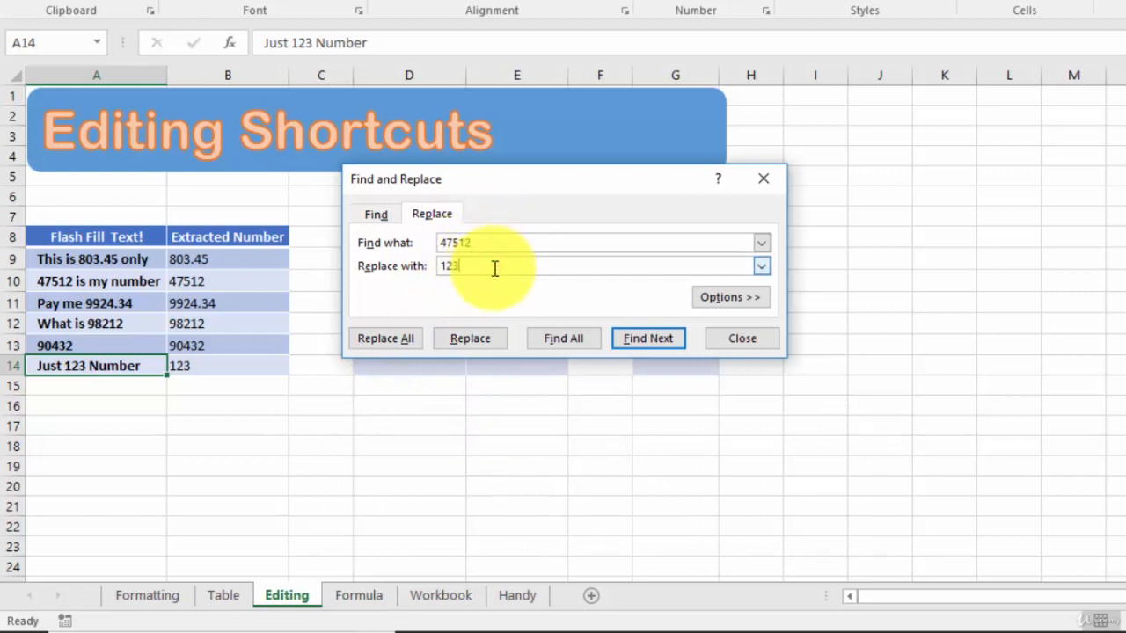
left_click(385, 342)
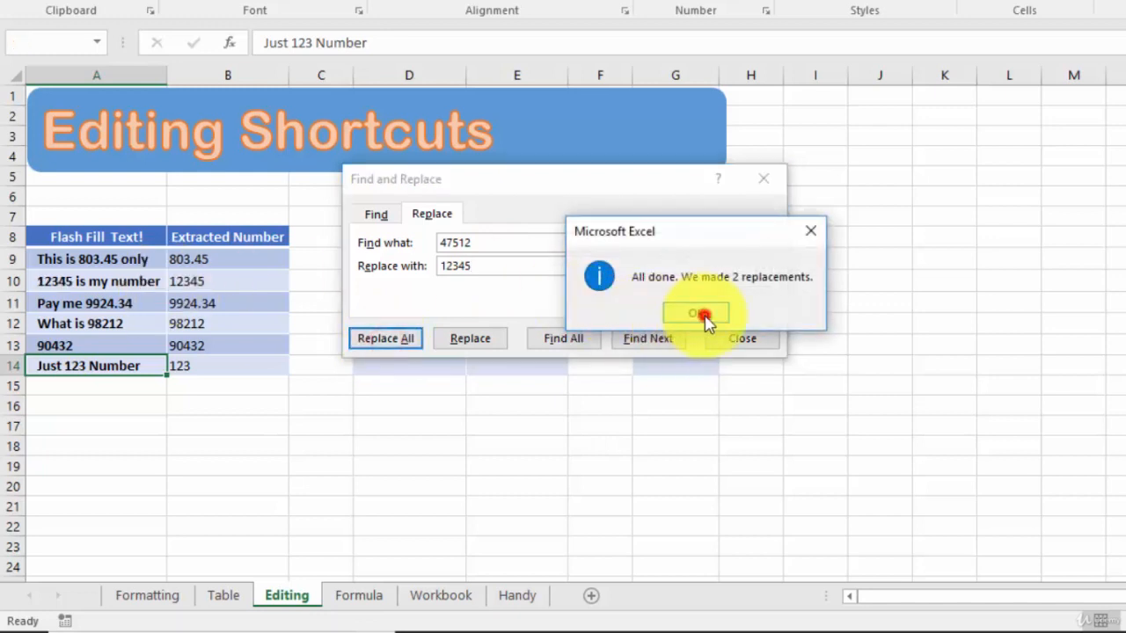
left_click(704, 314)
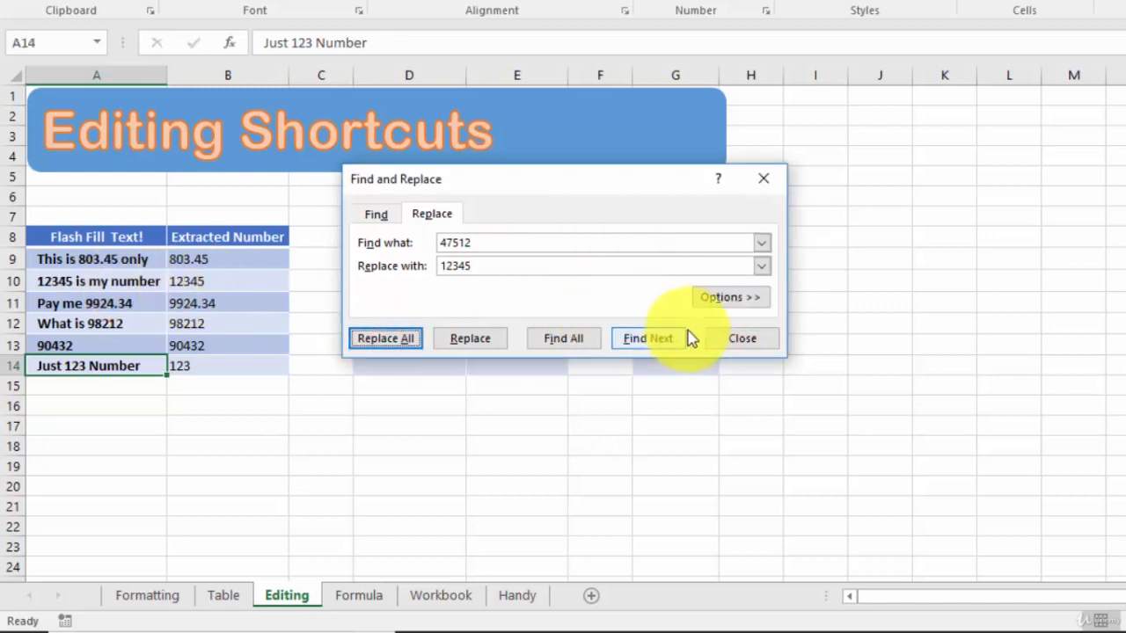
left_click(738, 337)
left_click_drag(129, 281, 243, 284)
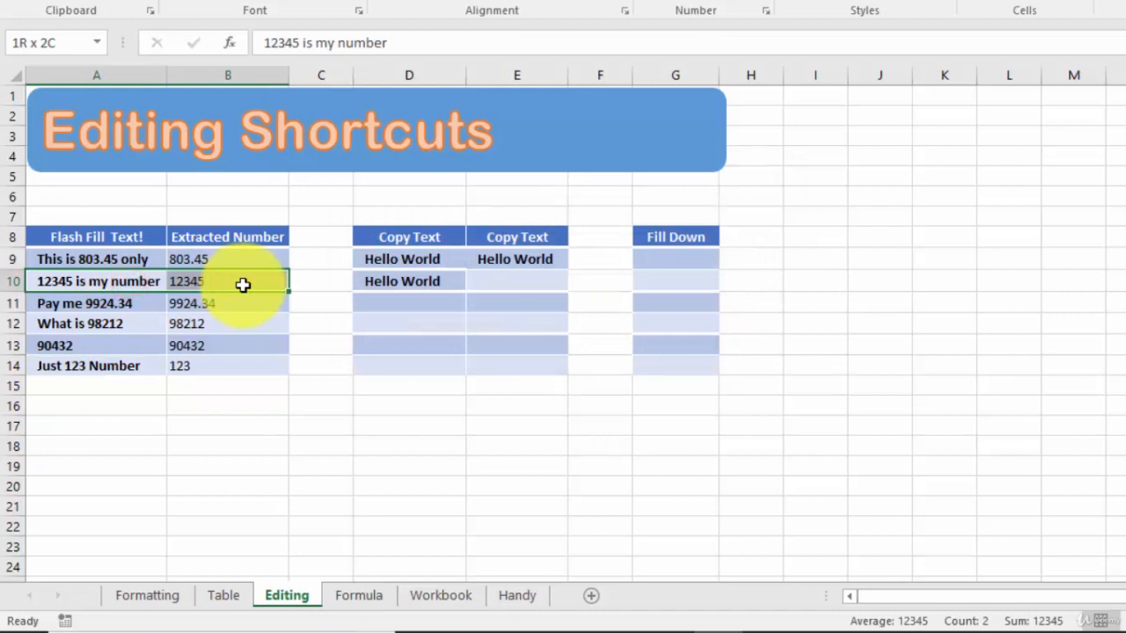
Move the Hello World text from D10 into E12 by cutting and pasting
key("ctrl+x")
left_click(247, 284)
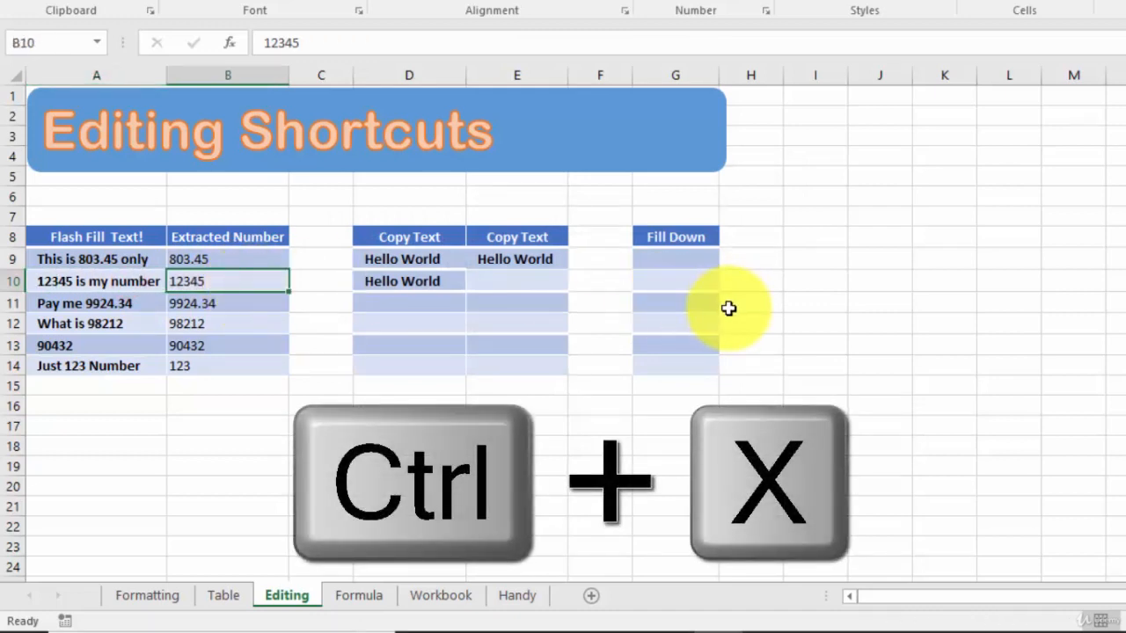
left_click(419, 279)
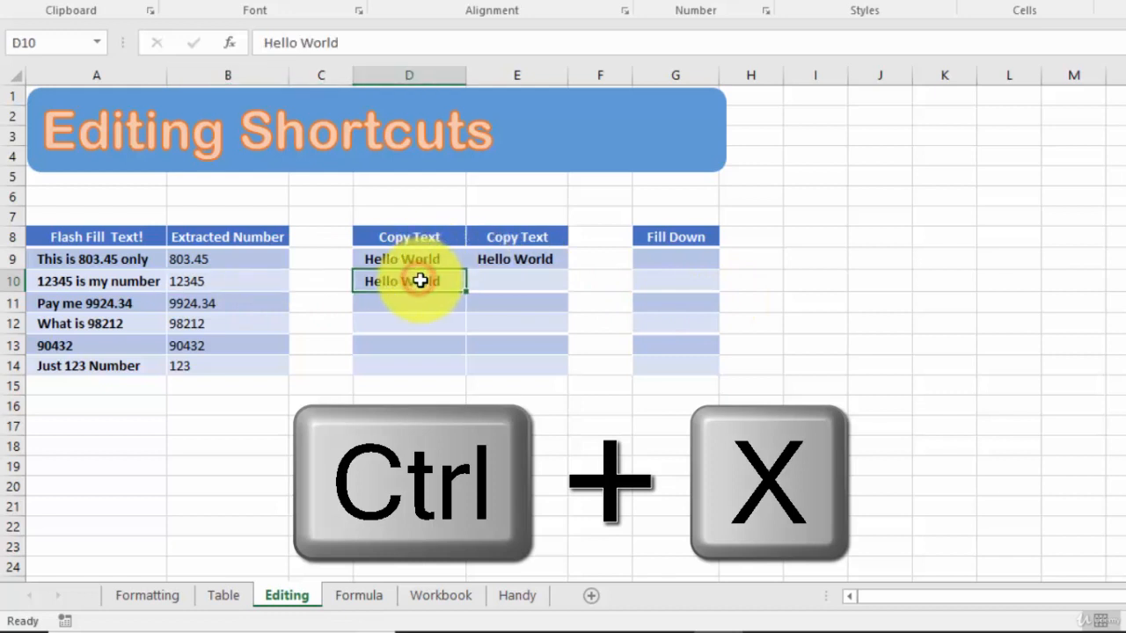
key("ctrl+c")
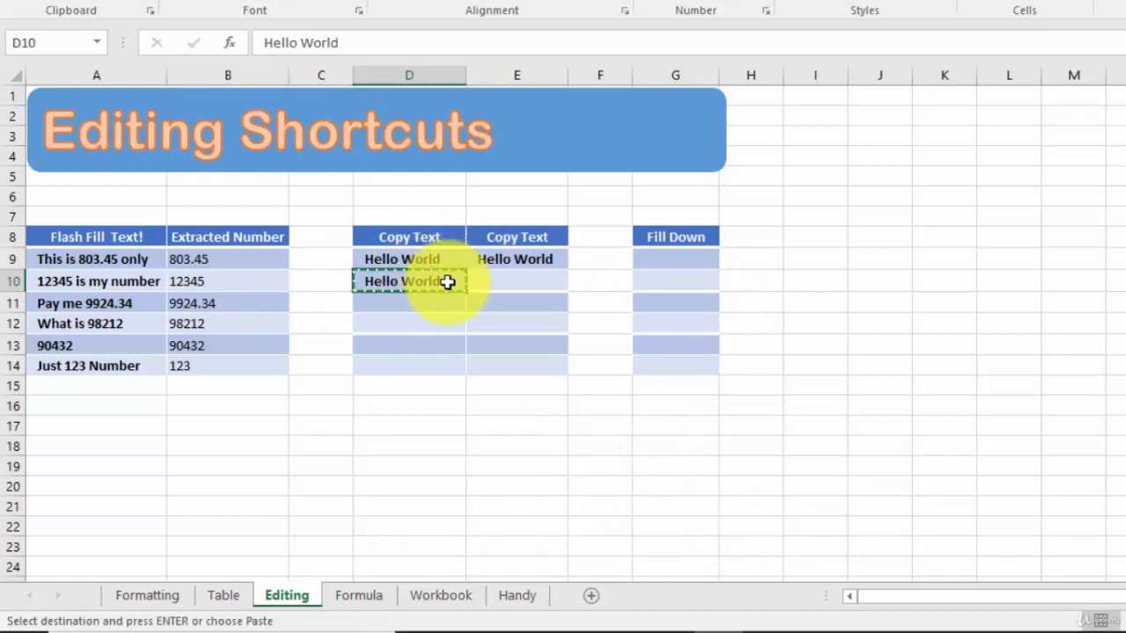
left_click(509, 326)
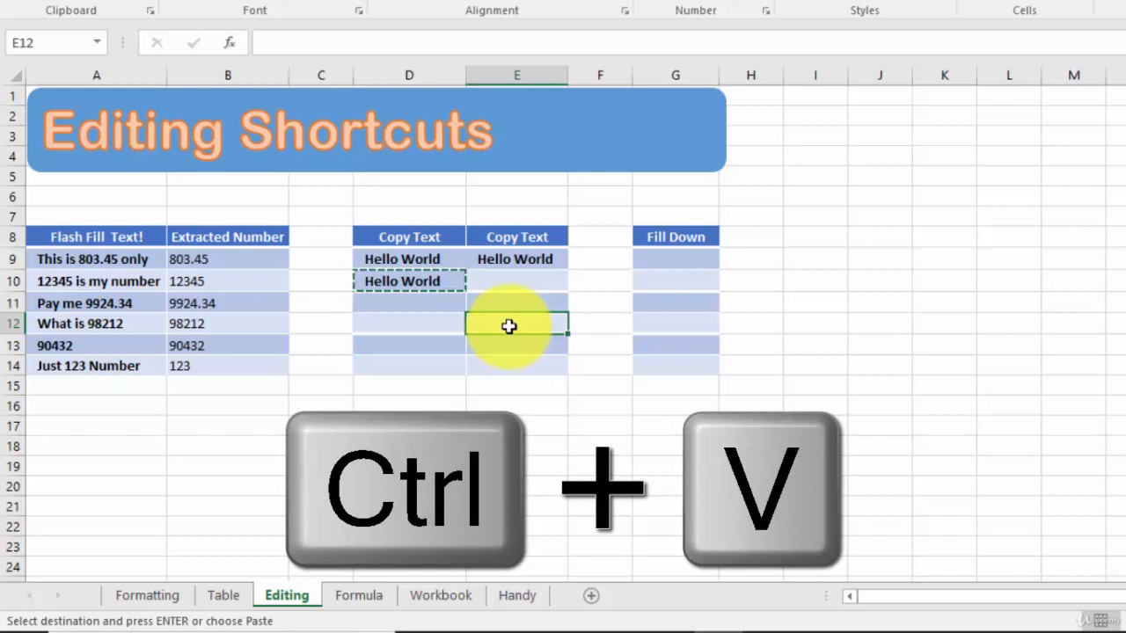
key("ctrl+v")
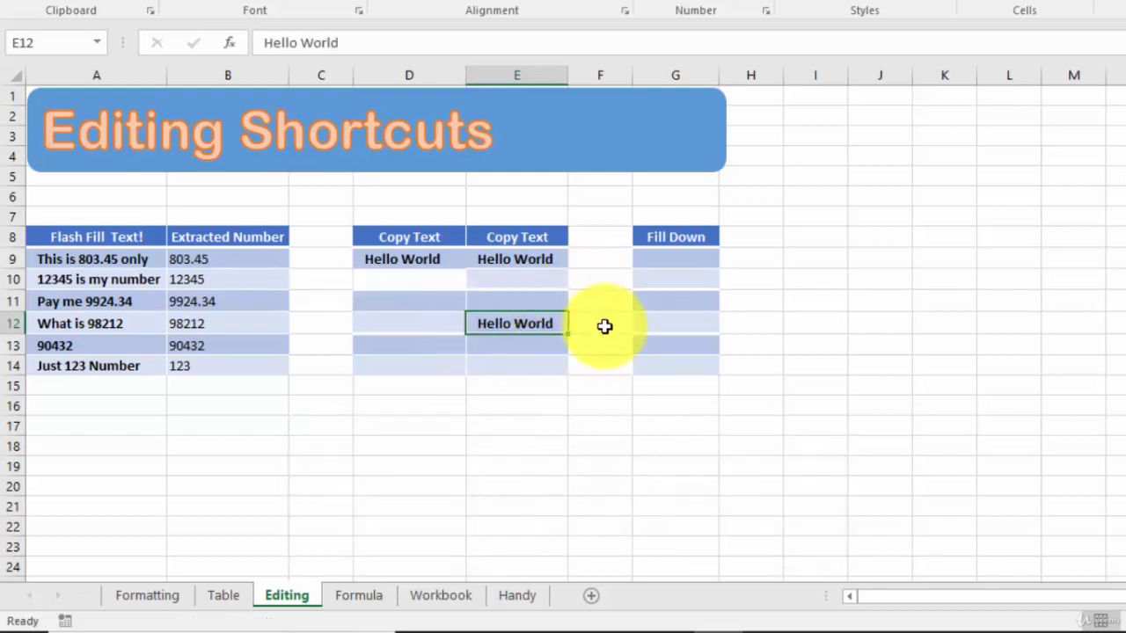
key("ctrl+c")
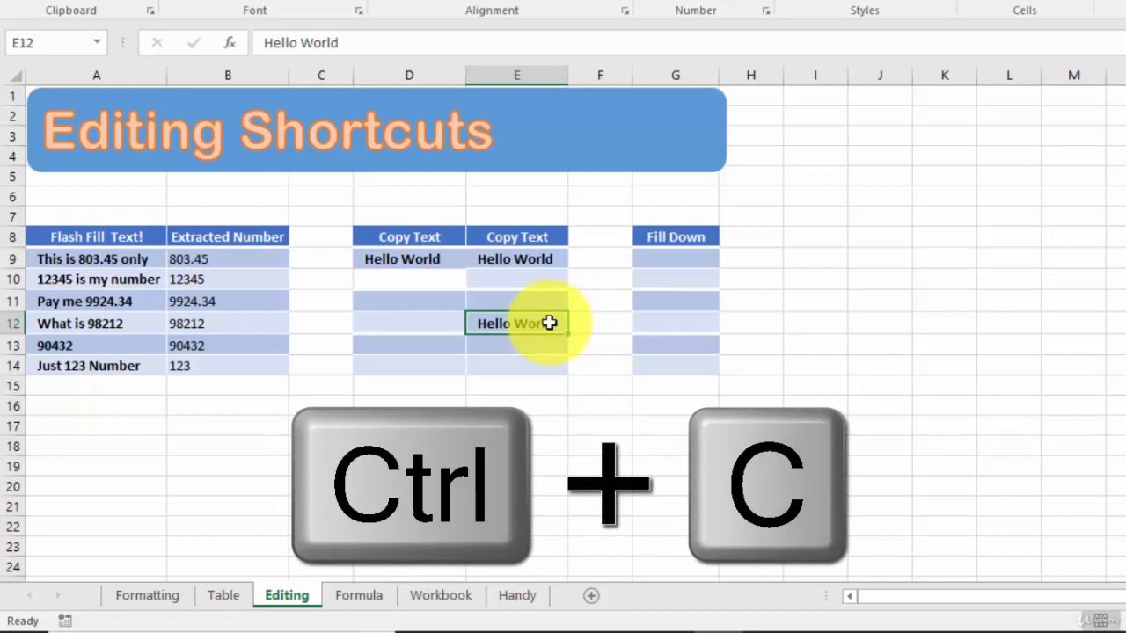
Copy Hello World from E12 and paste it into the range D10:D13
key("ctrl+c")
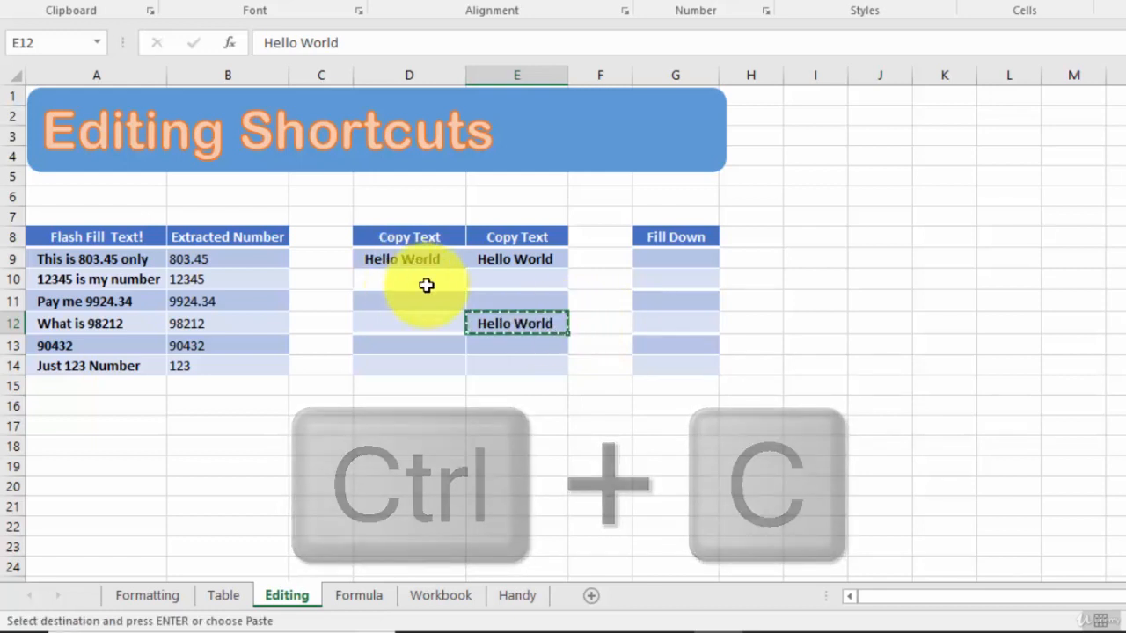
left_click(427, 281)
left_click_drag(427, 300, 428, 344)
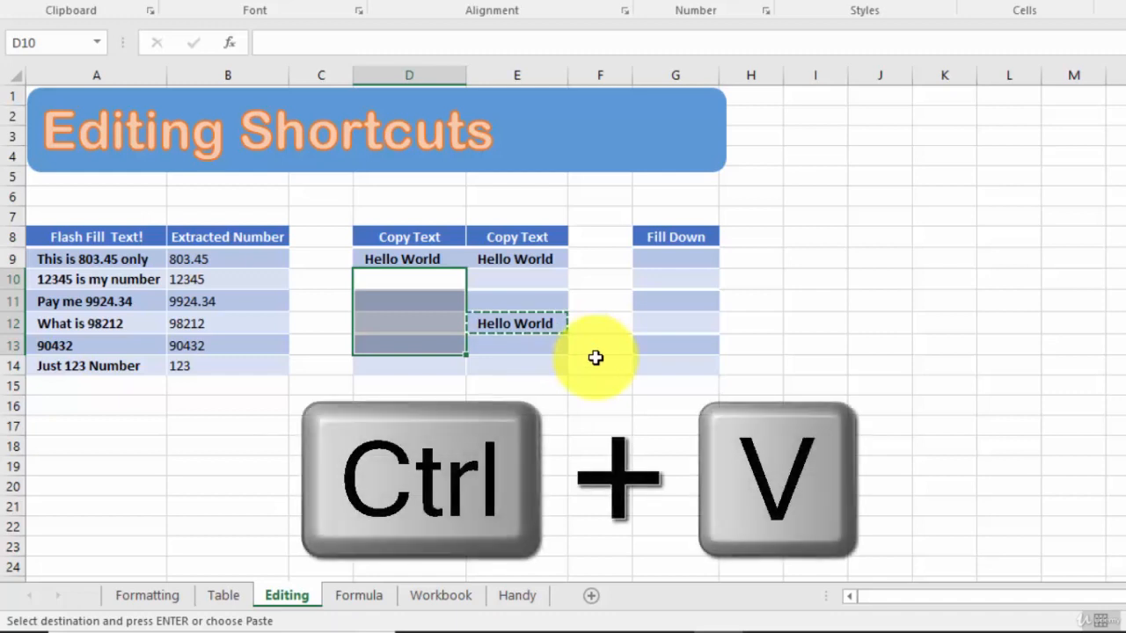
key("ctrl+v")
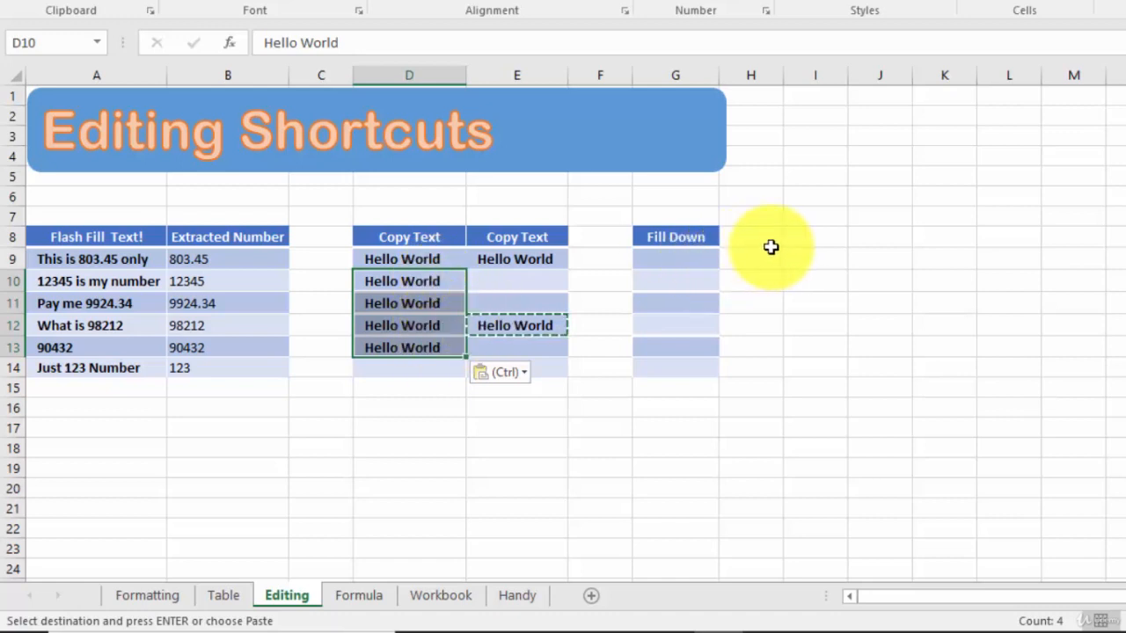
Select G9:G14 and enter 123 into all six cells at once with Ctrl+Enter
left_click(702, 238)
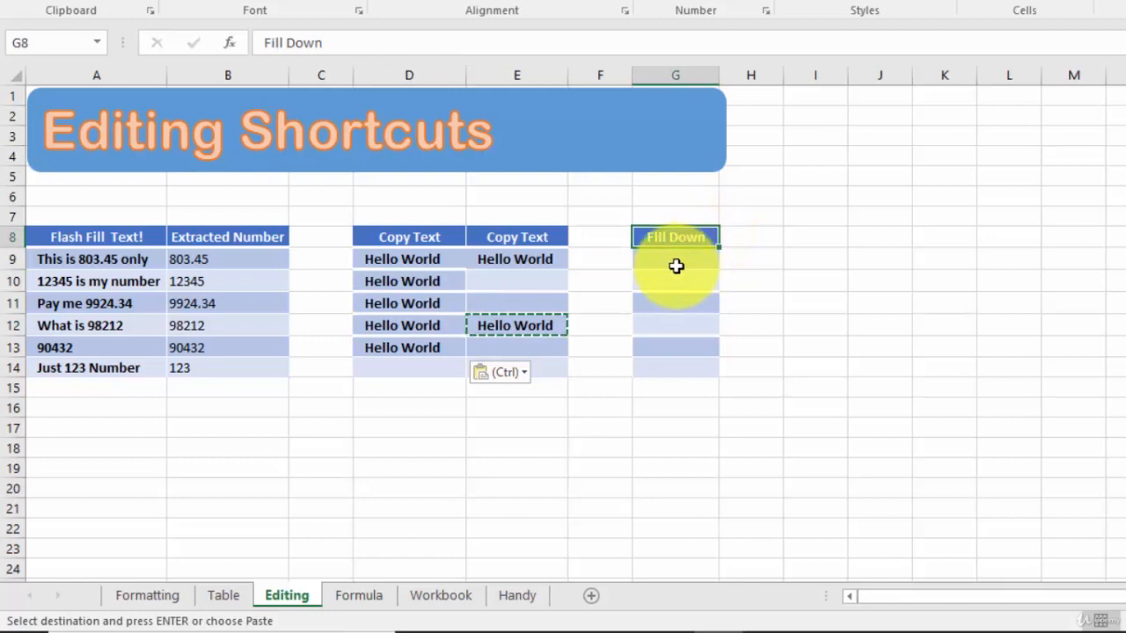
left_click(695, 258)
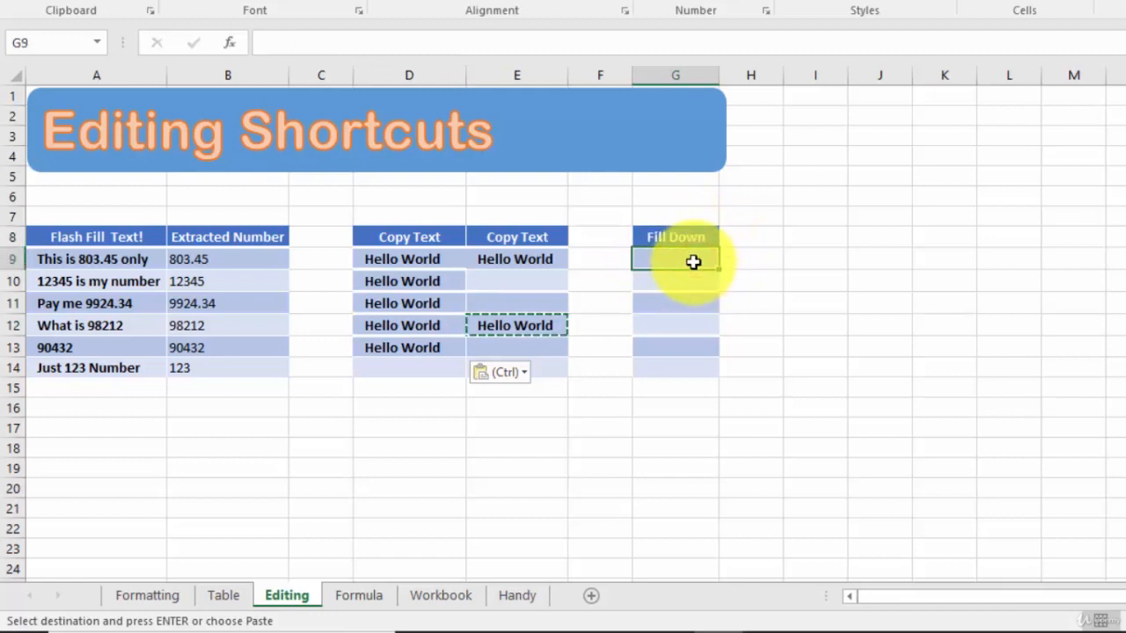
left_click_drag(694, 261, 695, 350)
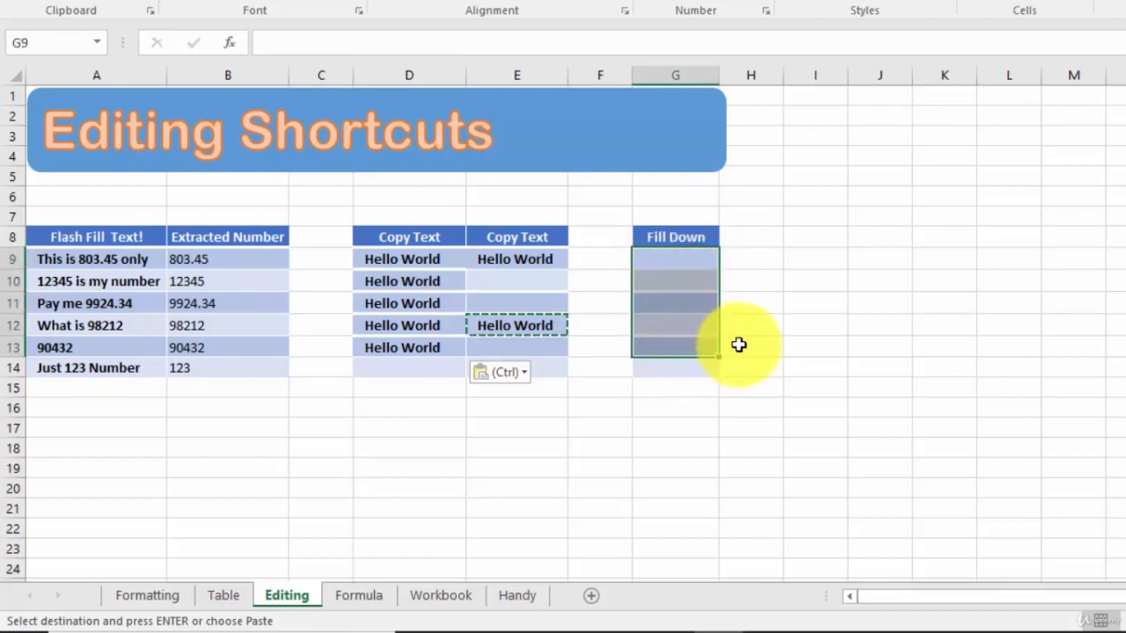
left_click(680, 370, "shift")
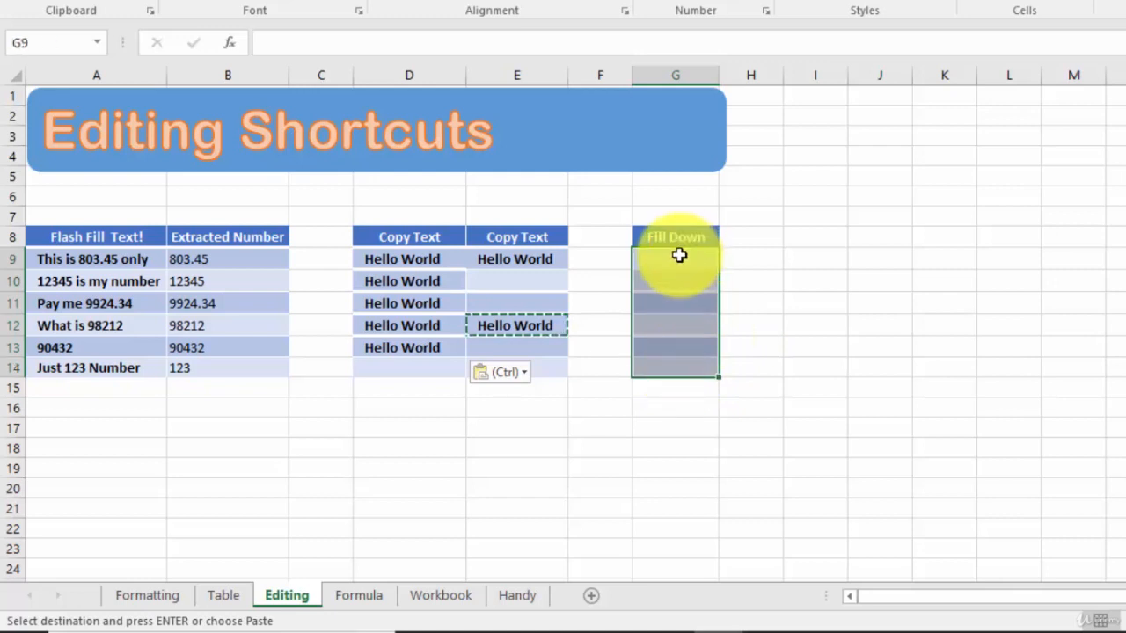
key("Escape")
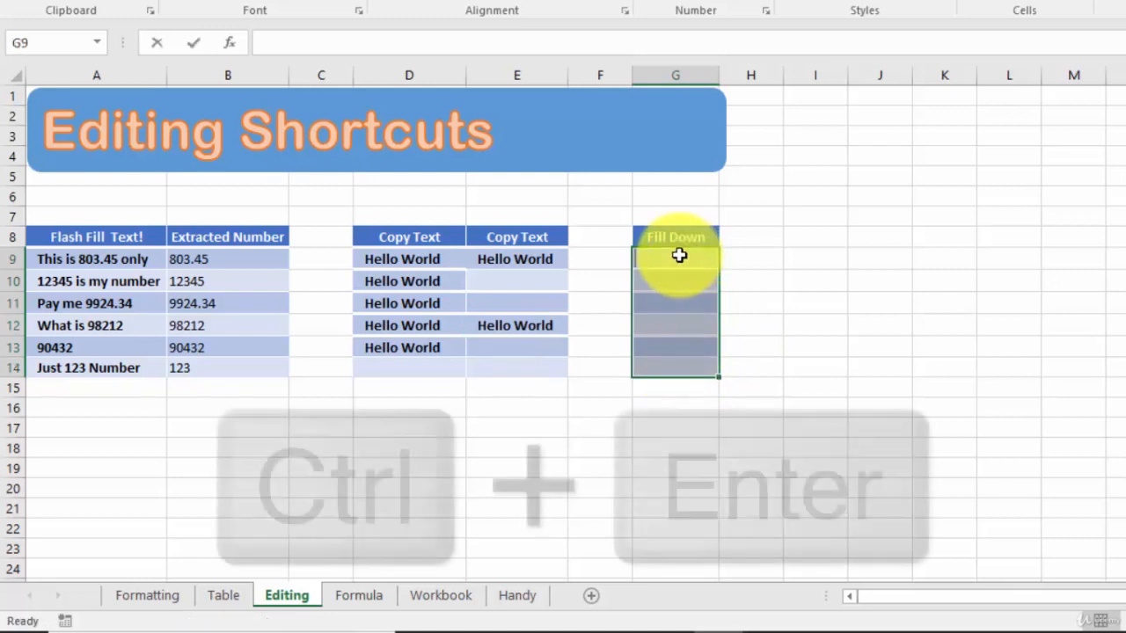
type("123")
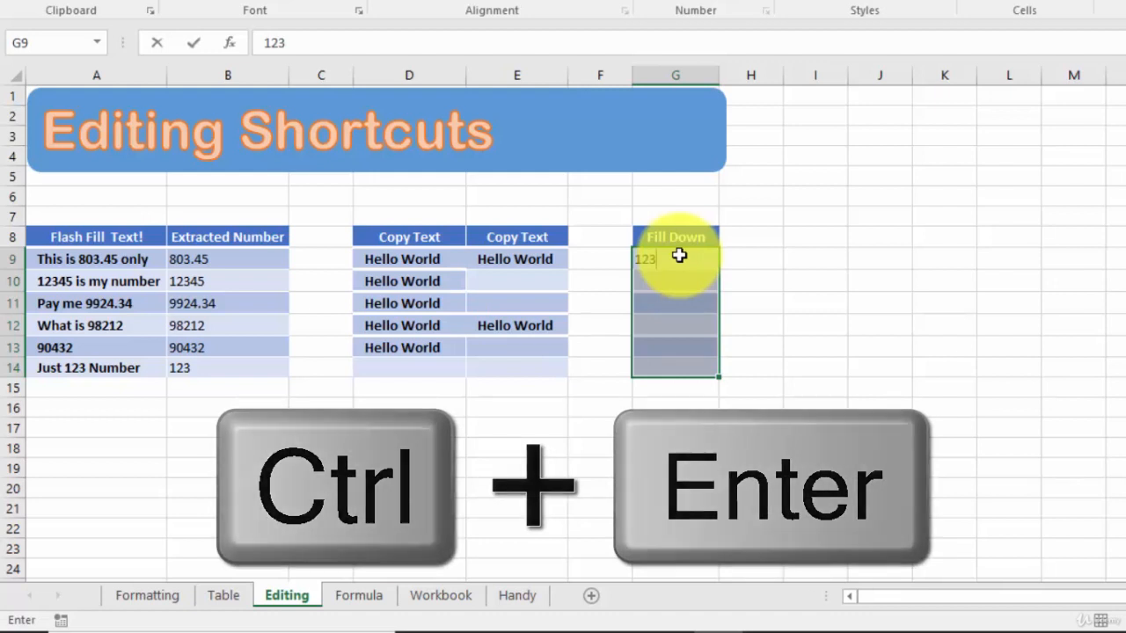
key("ctrl+Return")
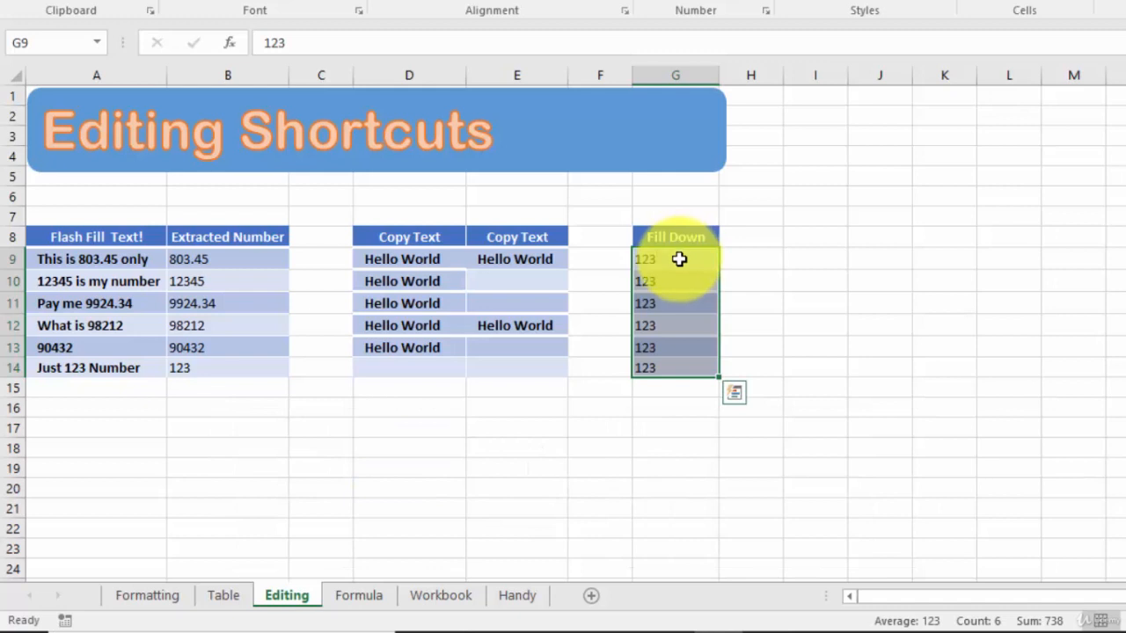